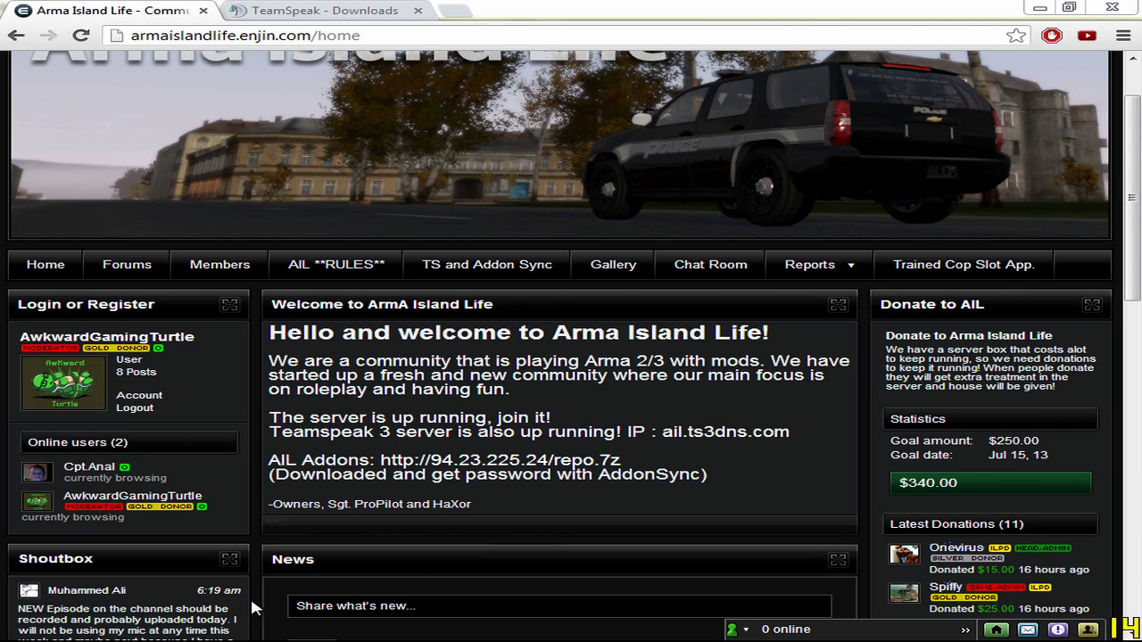
- Examine the Arma Island Life home page, including its web address, welcome text and news section
{"action": "left_click", "coordinate": [172, 41]}
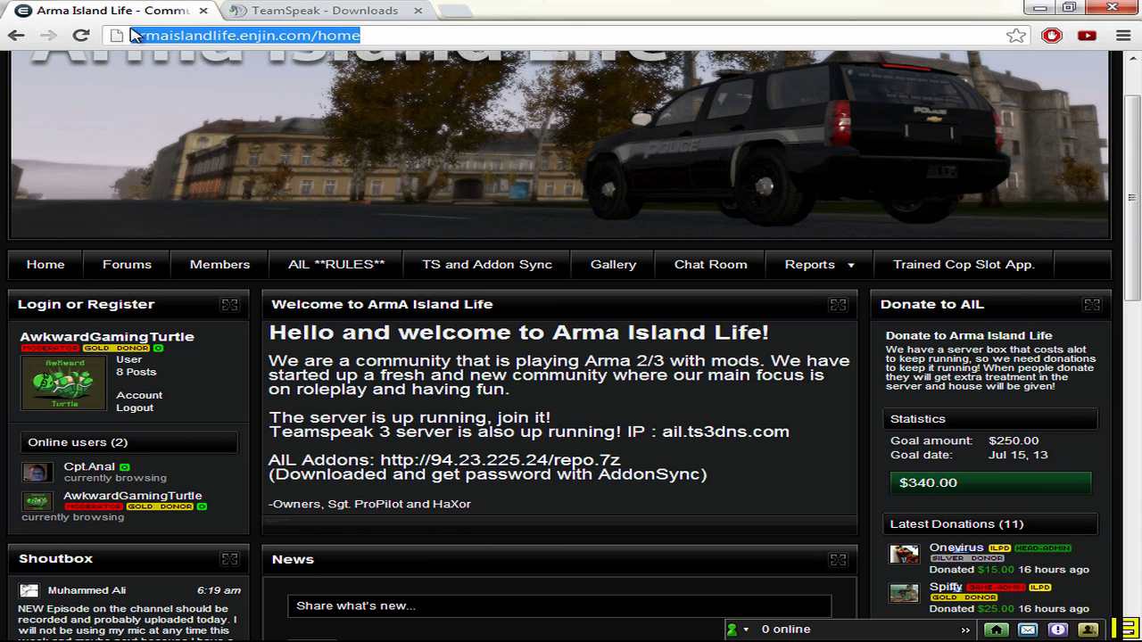
{"action": "left_click", "coordinate": [479, 32]}
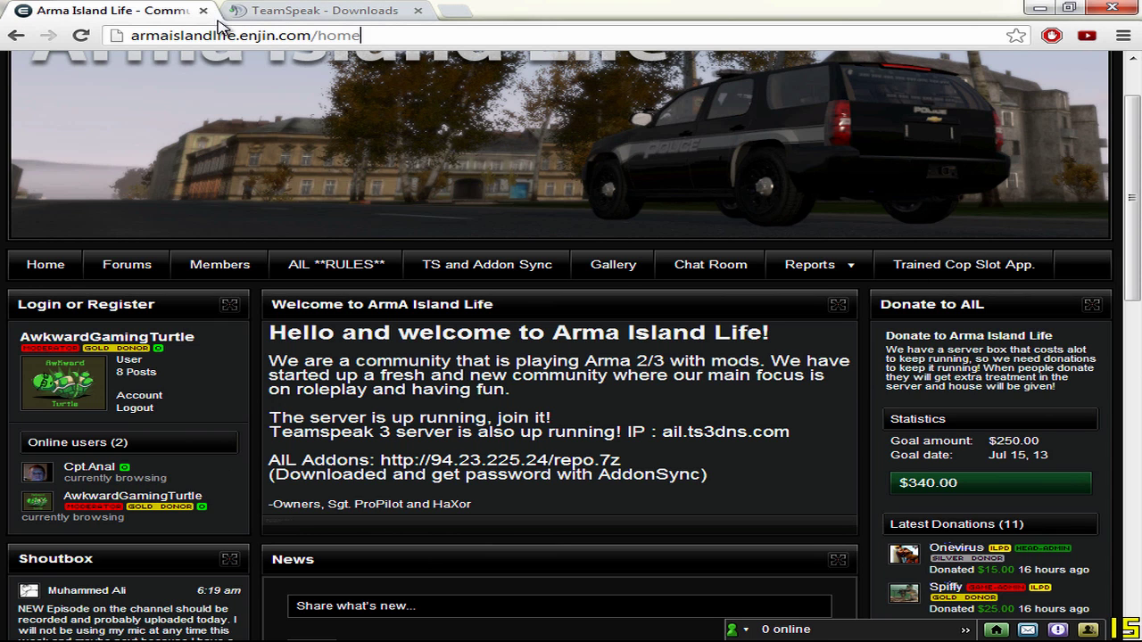
{"action": "scroll", "coordinate": [575, 451], "scroll_direction": "down", "scroll_amount": 4}
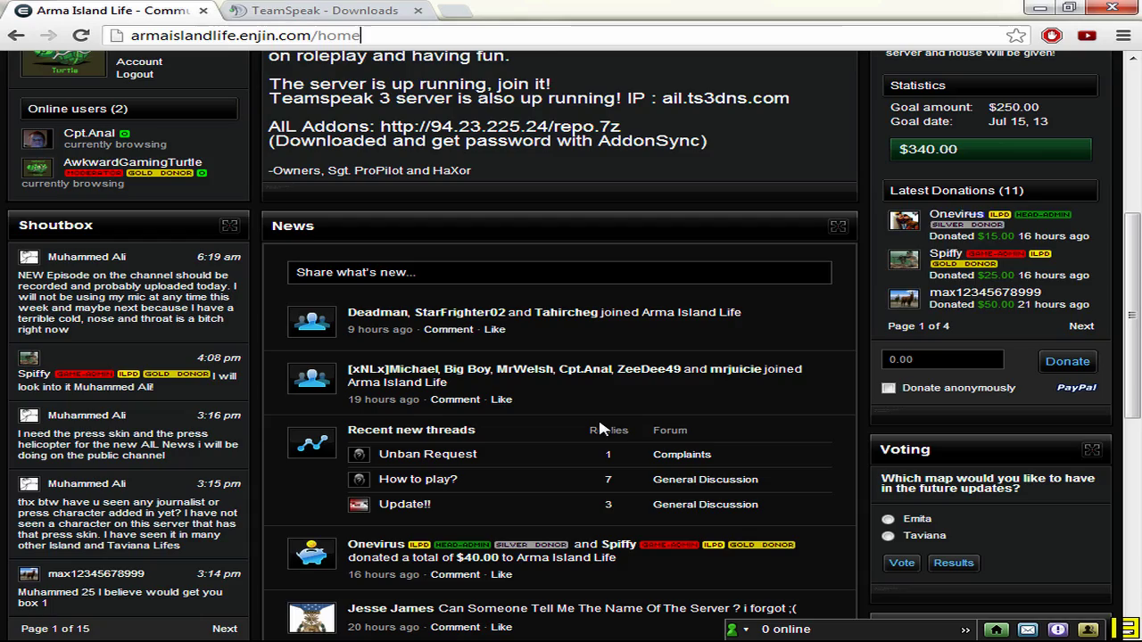
{"action": "scroll", "coordinate": [600, 428], "scroll_direction": "up", "scroll_amount": 4}
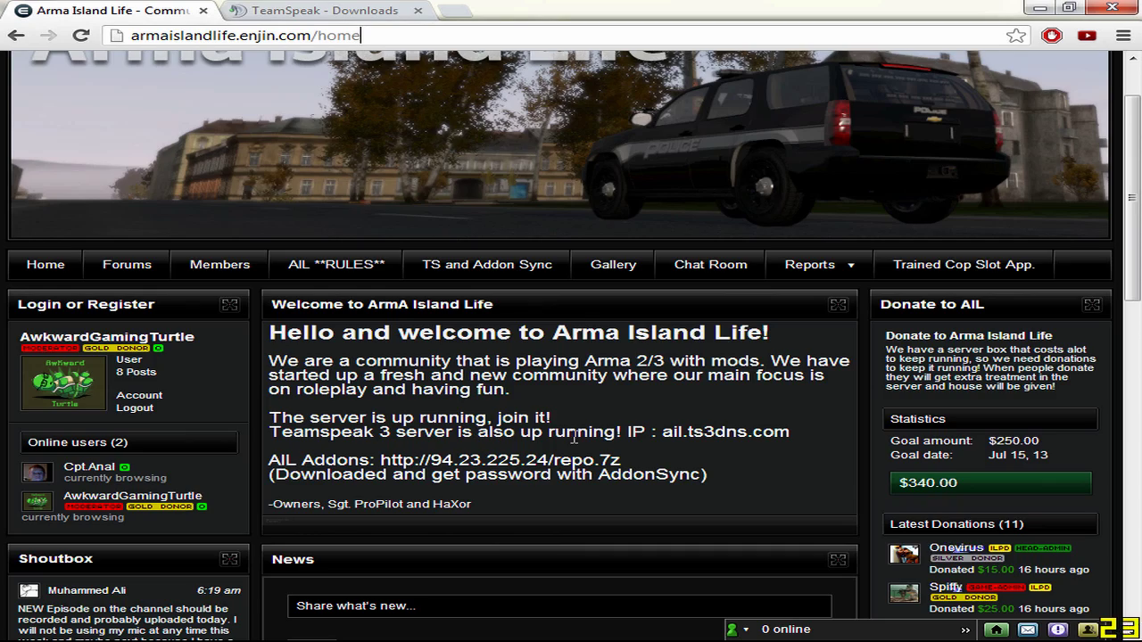
{"action": "scroll", "coordinate": [572, 421], "scroll_direction": "down", "scroll_amount": 7}
{"action": "scroll", "coordinate": [572, 421], "scroll_direction": "up", "scroll_amount": 7}
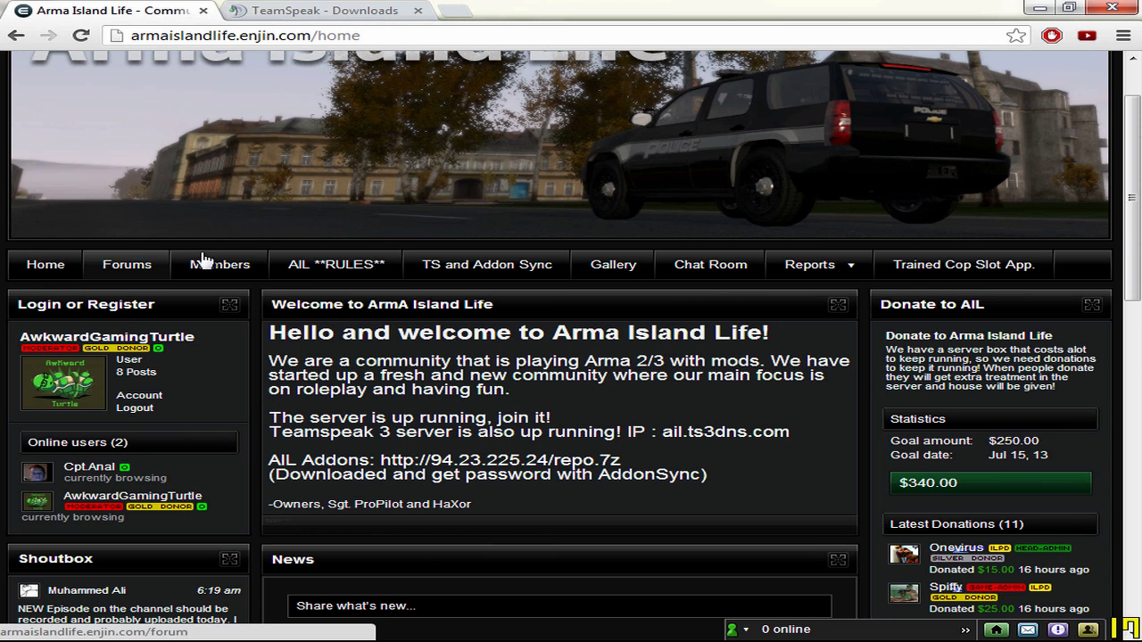
- Open the site's TS and Addon Sync page and read the Addonsync instructions
{"action": "left_click", "coordinate": [493, 264]}
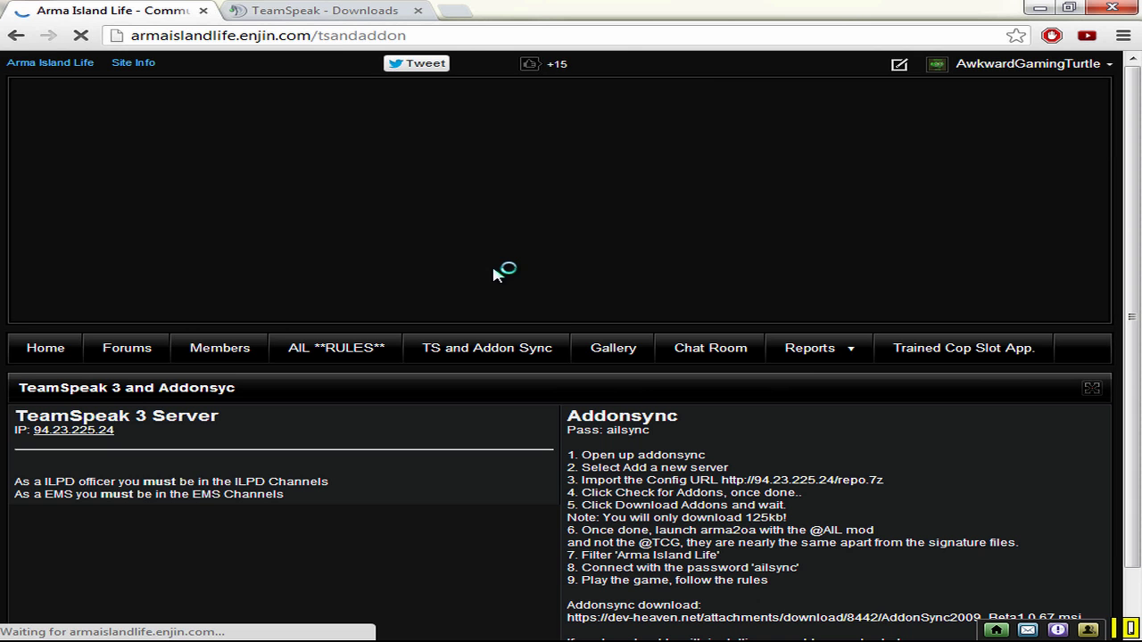
{"action": "scroll", "coordinate": [486, 281], "scroll_direction": "down", "scroll_amount": 1}
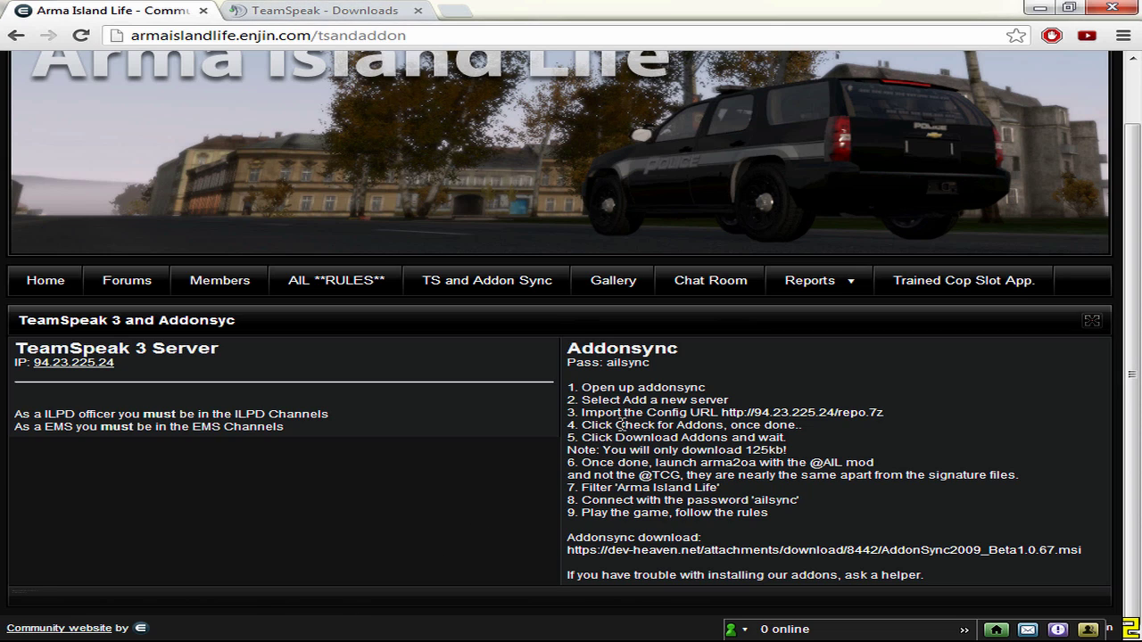
{"action": "left_click_drag", "start_coordinate": [569, 348], "coordinate": [688, 348]}
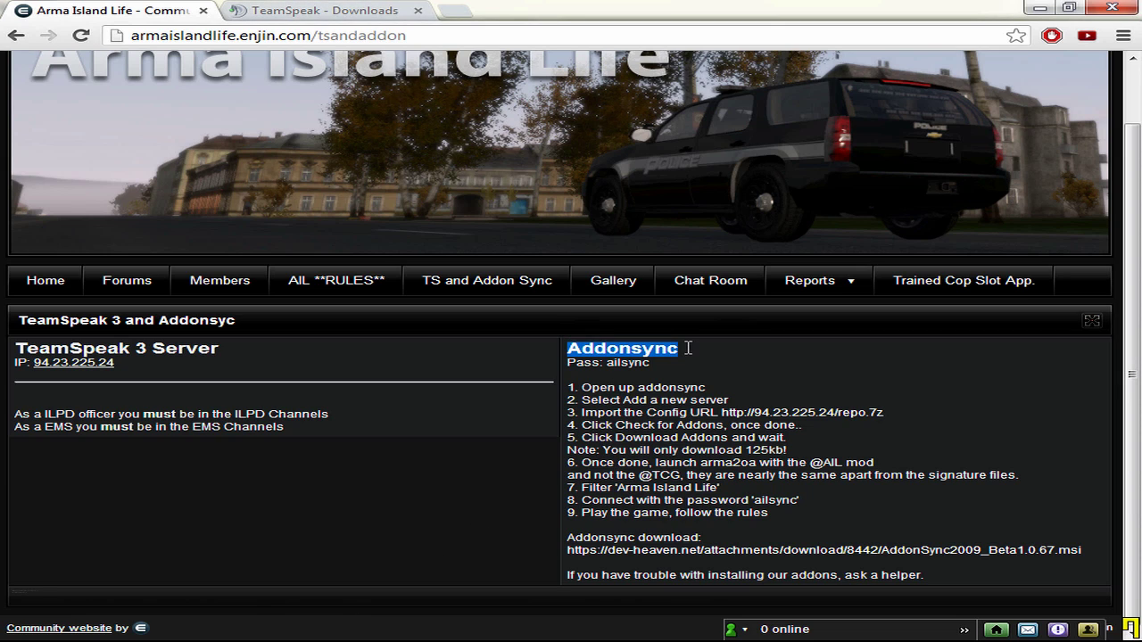
{"action": "left_click", "coordinate": [756, 355]}
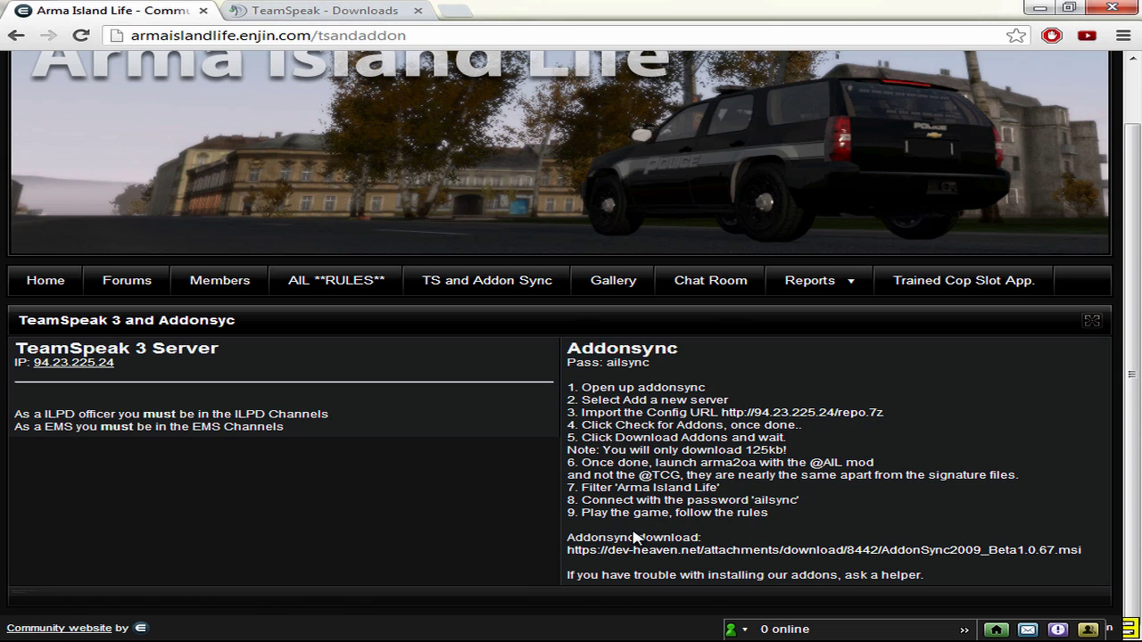
- Start downloading AddonSync2009_Beta1.0.67.msi from the Addonsync download link, and discard the file
{"action": "right_click", "coordinate": [1031, 555]}
{"action": "left_click", "coordinate": [966, 364]}
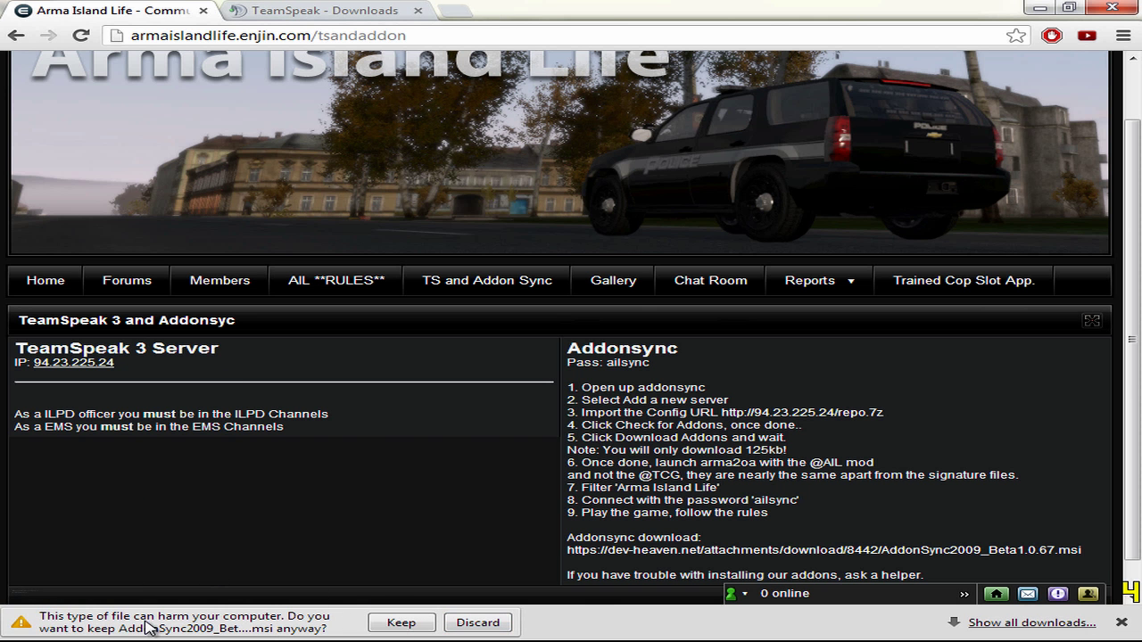
{"action": "left_click", "coordinate": [477, 622]}
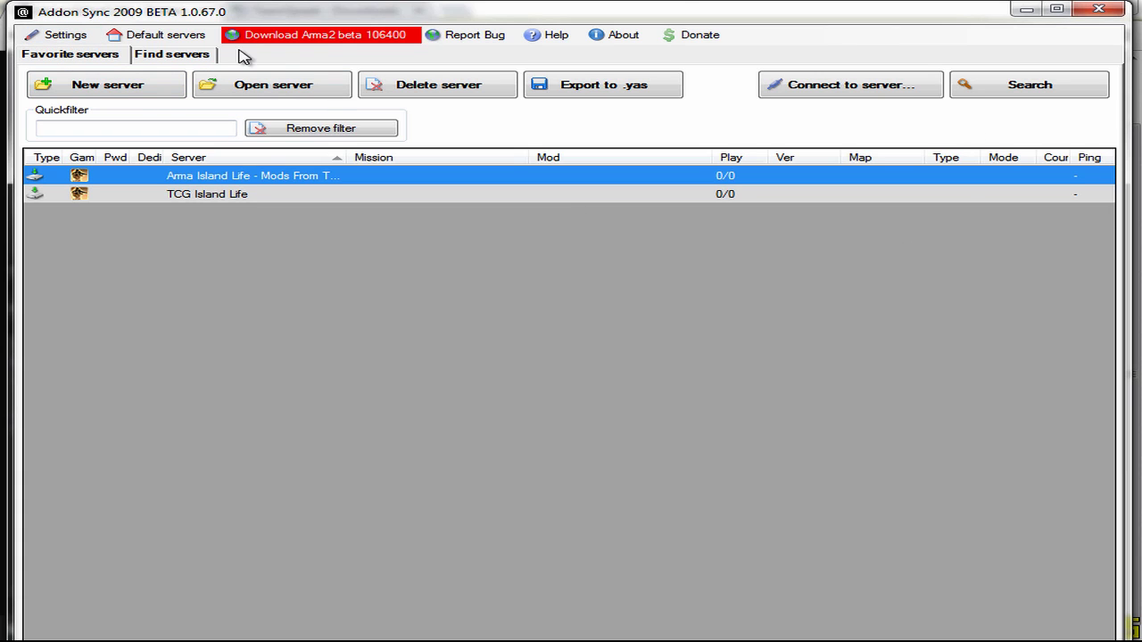
- Switch to Addon Sync 2009 and create a new server entry
{"action": "left_click_drag", "start_coordinate": [432, 15], "coordinate": [437, 17]}
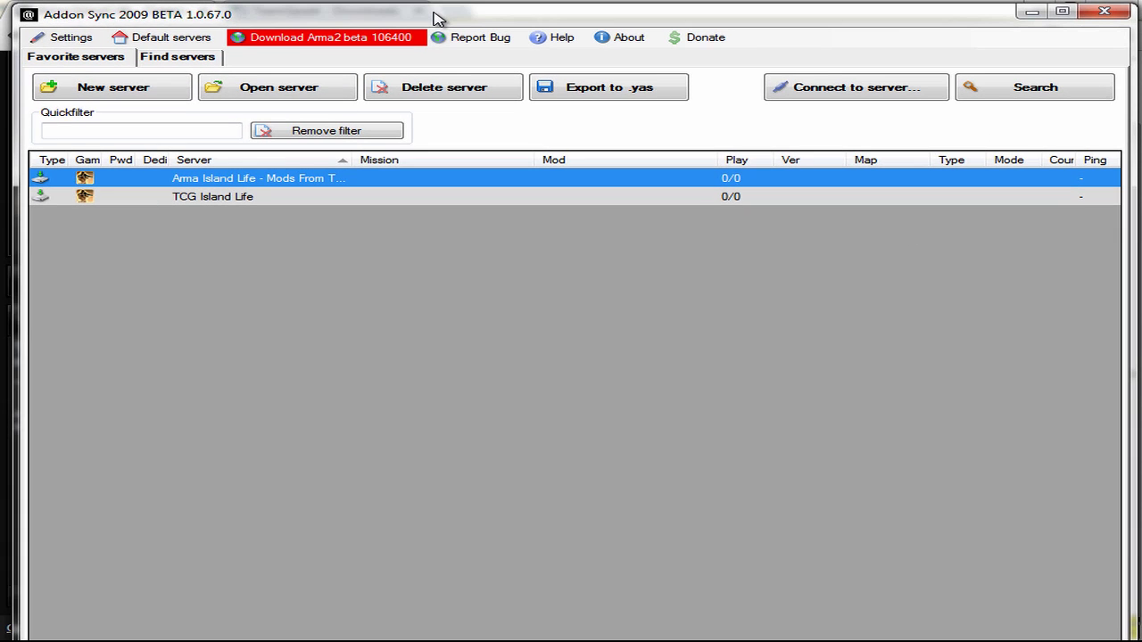
{"action": "left_click", "coordinate": [136, 87]}
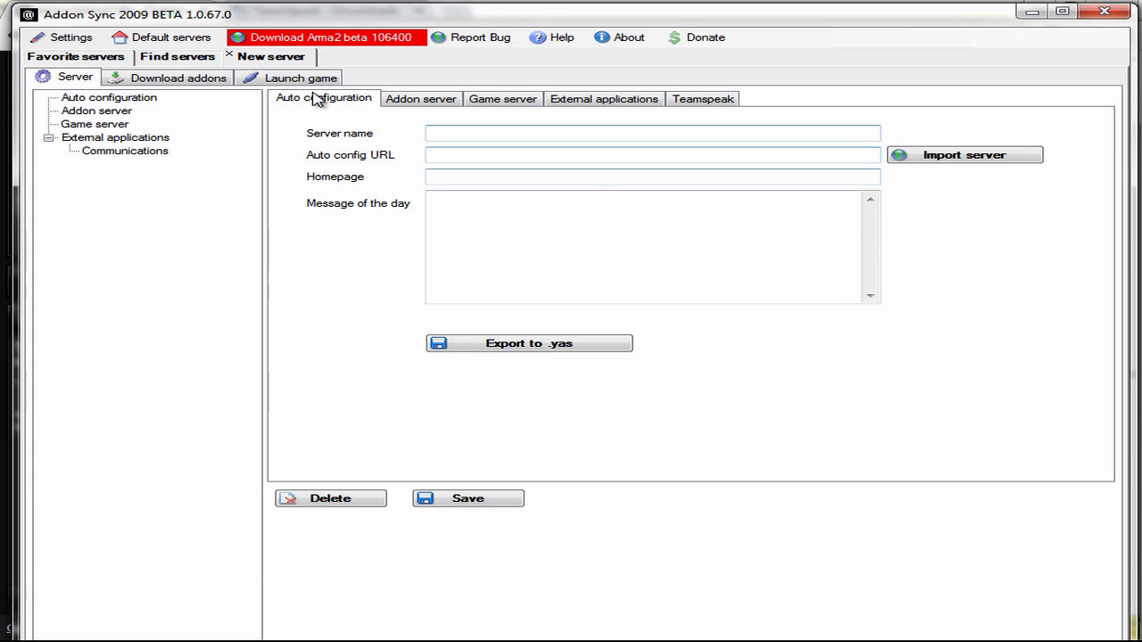
{"action": "left_click", "coordinate": [707, 133]}
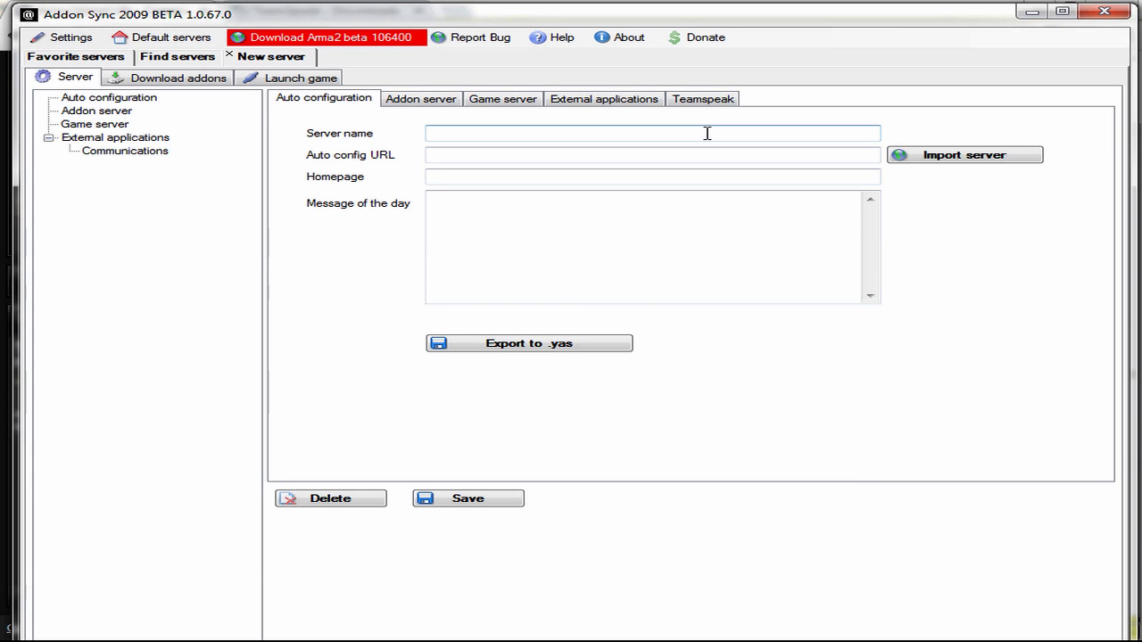
{"action": "left_click_drag", "start_coordinate": [669, 17], "coordinate": [0, 41]}
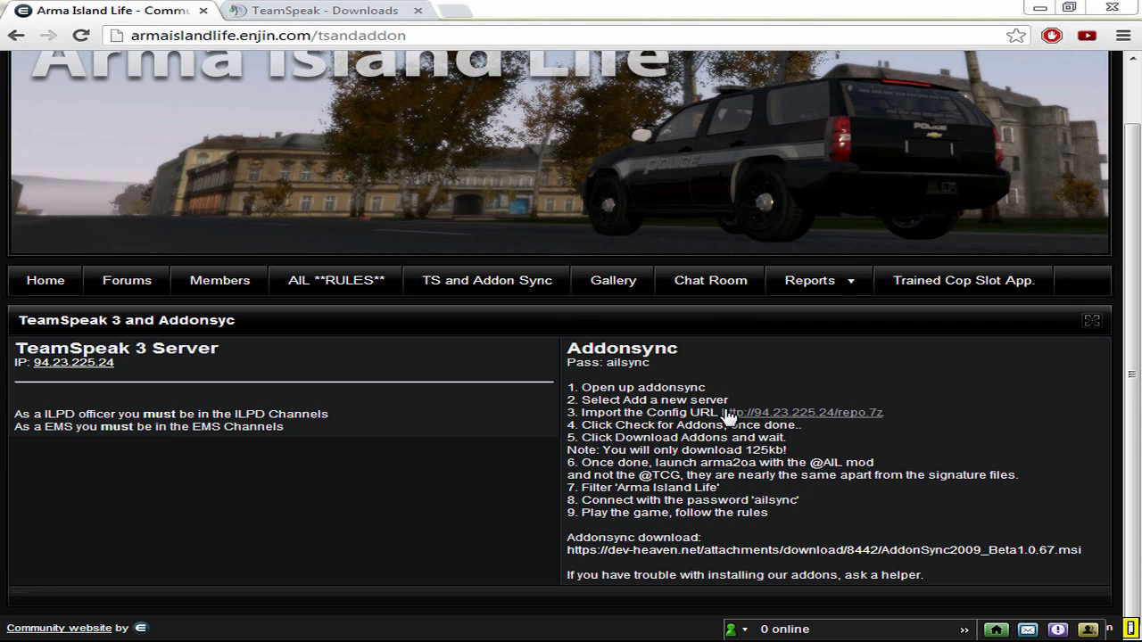
{"action": "left_click_drag", "start_coordinate": [883, 410], "coordinate": [722, 412]}
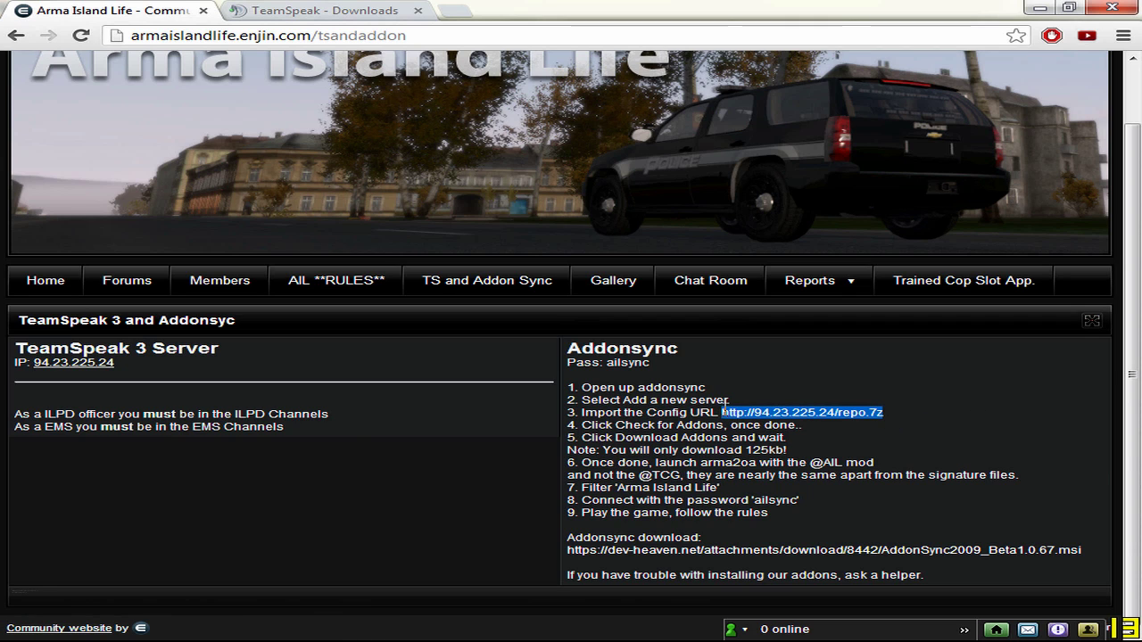
{"action": "right_click", "coordinate": [732, 412]}
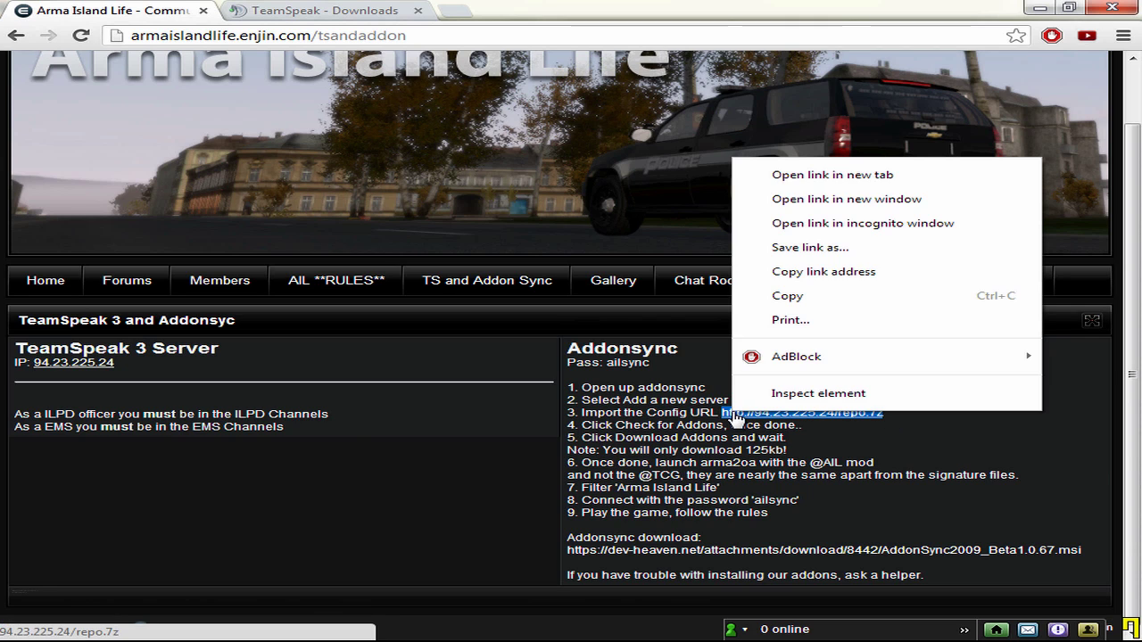
{"action": "left_click", "coordinate": [810, 280]}
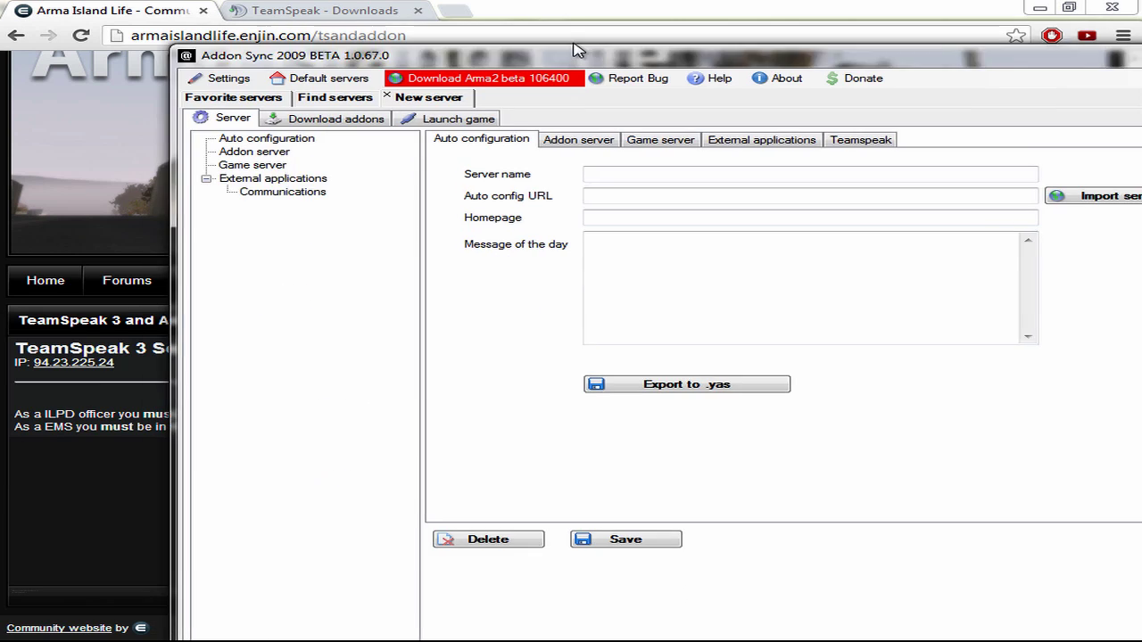
{"action": "double_click", "coordinate": [472, 18]}
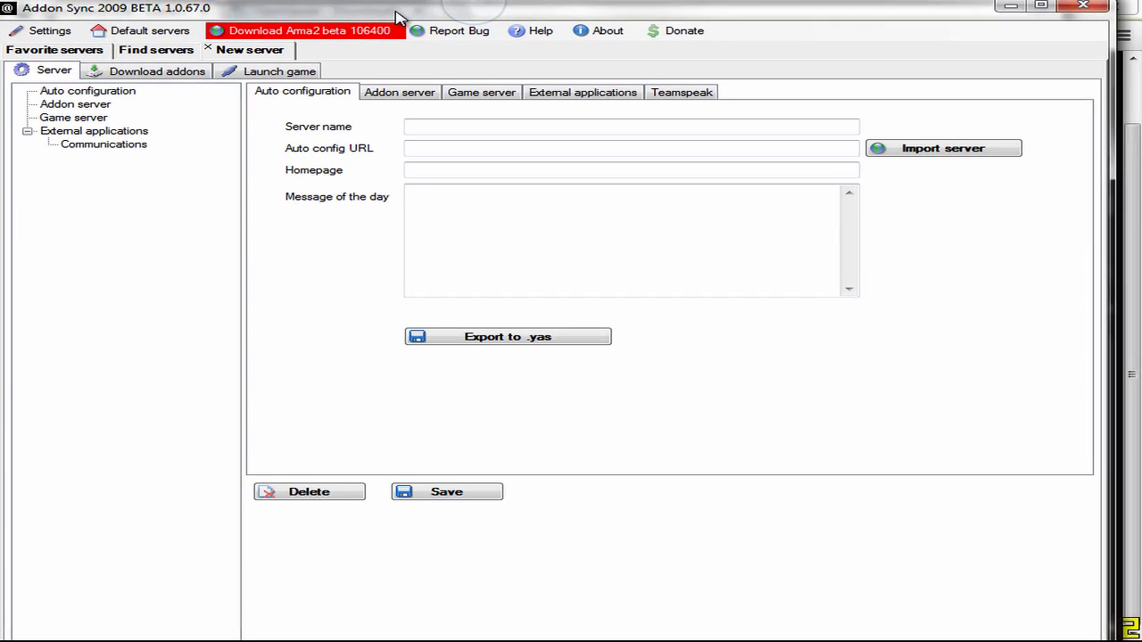
{"action": "left_click", "coordinate": [468, 124]}
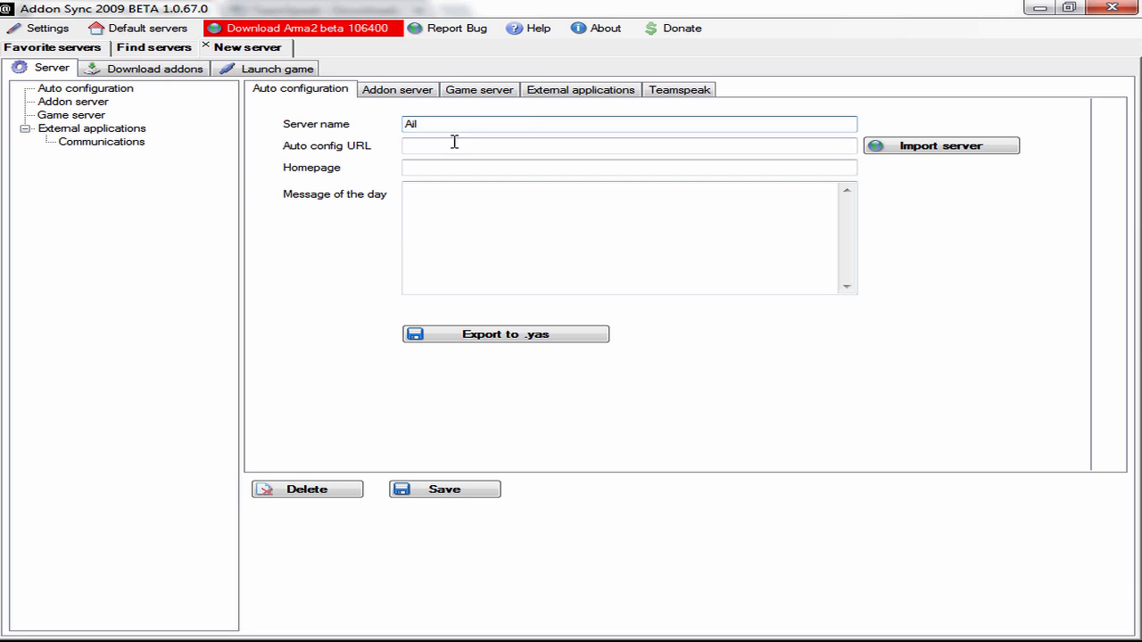
{"action": "right_click", "coordinate": [450, 150]}
{"action": "left_click", "coordinate": [494, 218]}
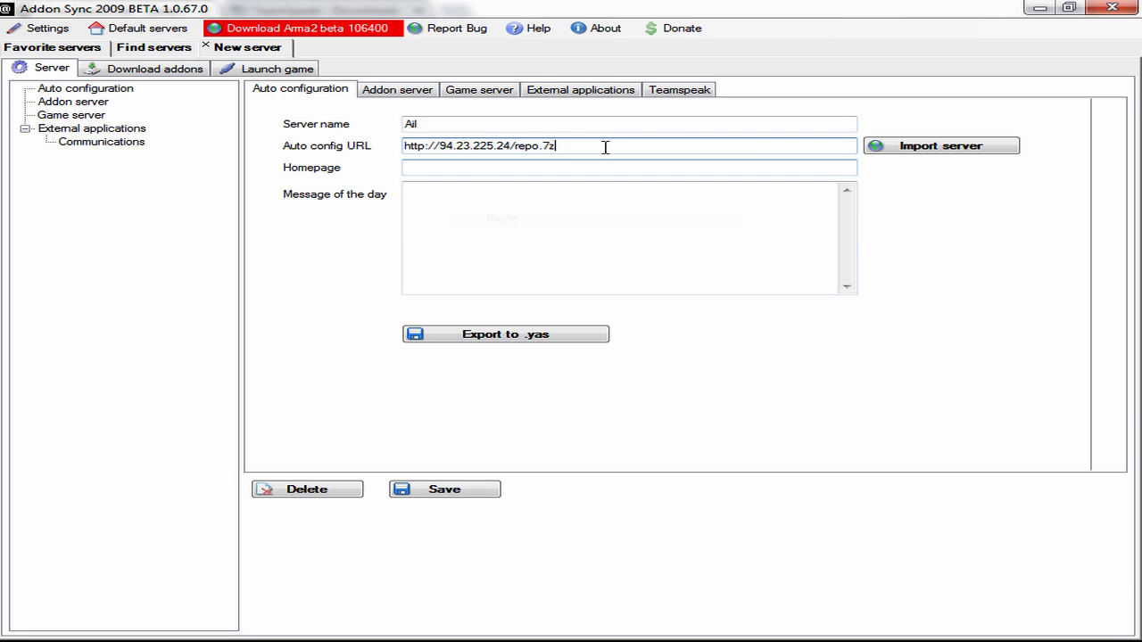
{"action": "left_click", "coordinate": [897, 149]}
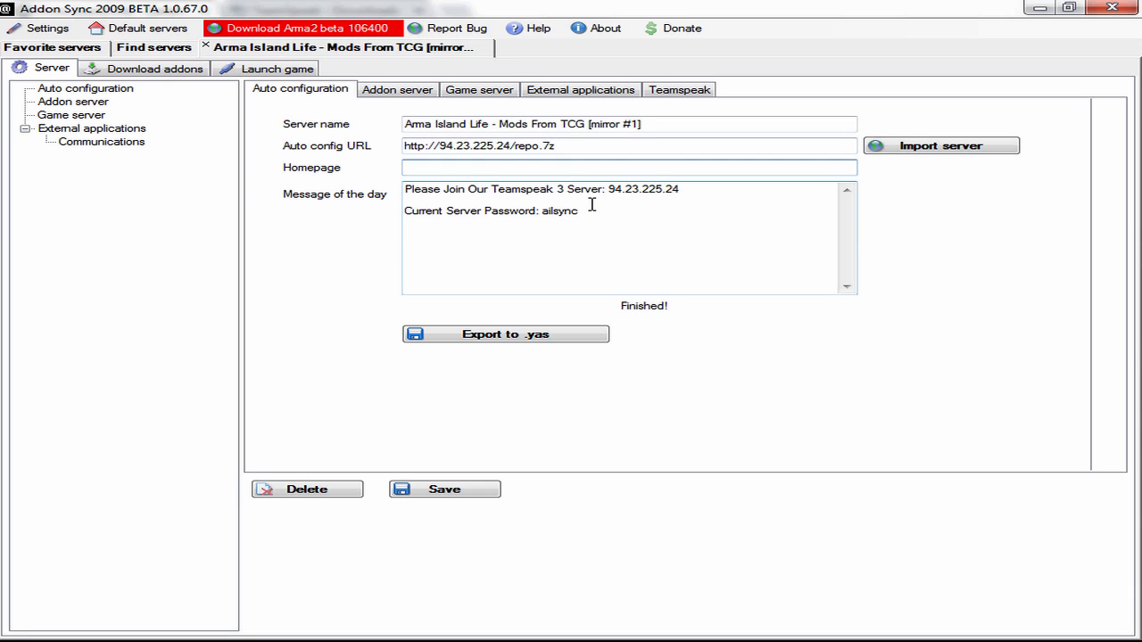
- Save the imported Arma Island Life server configuration, and delete that server entry
{"action": "key", "text": "ctrl+a"}
{"action": "left_click", "coordinate": [655, 214]}
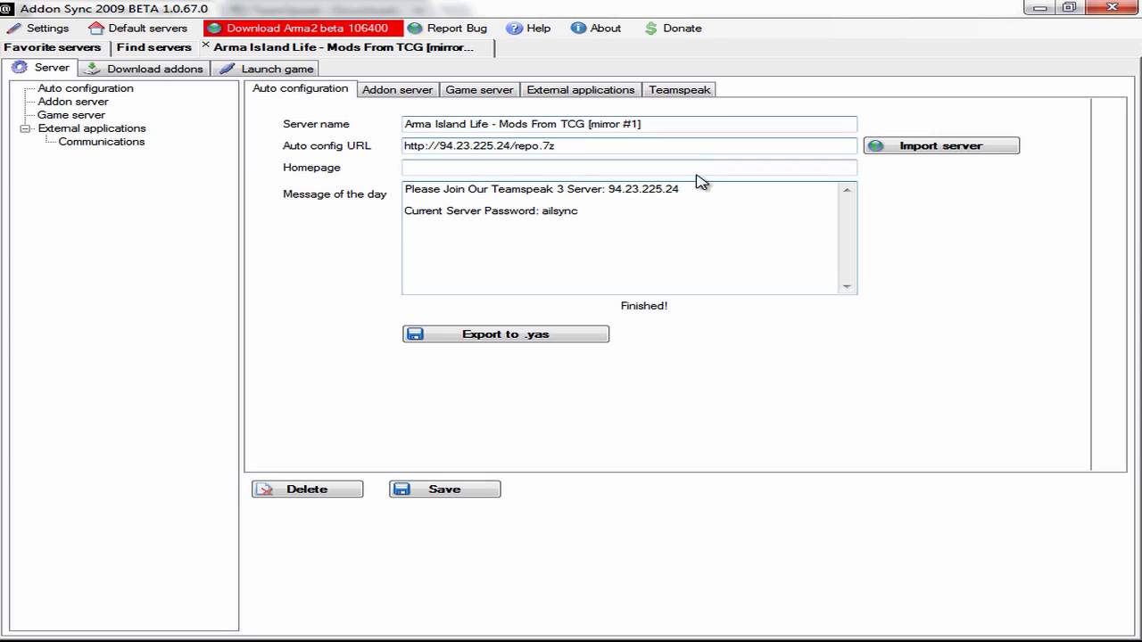
{"action": "left_click", "coordinate": [454, 489]}
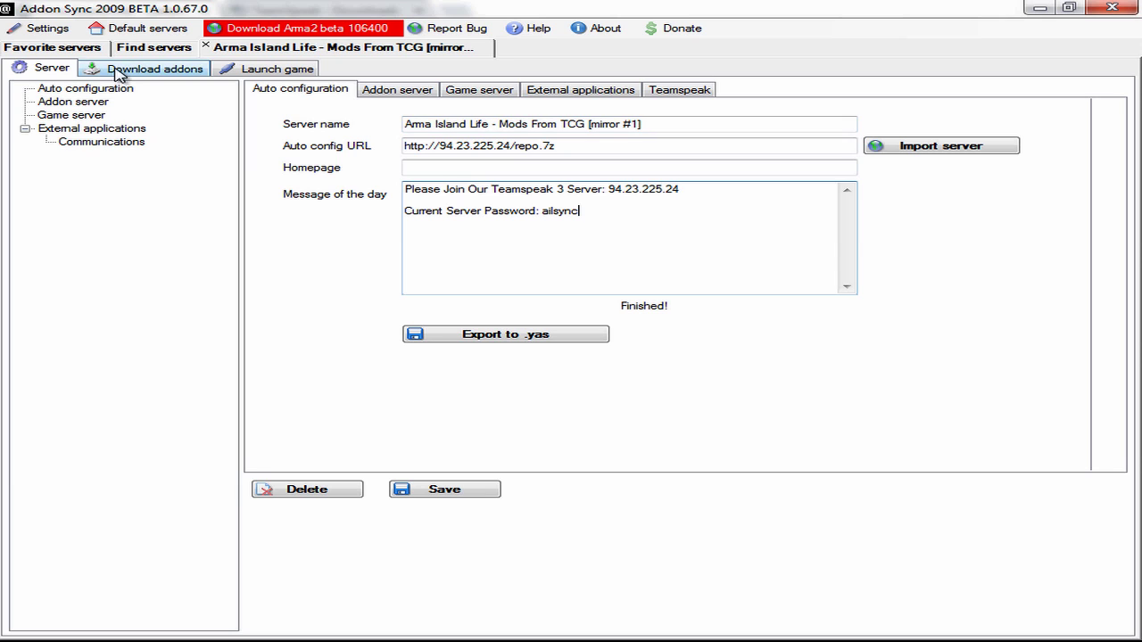
{"action": "left_click", "coordinate": [312, 489]}
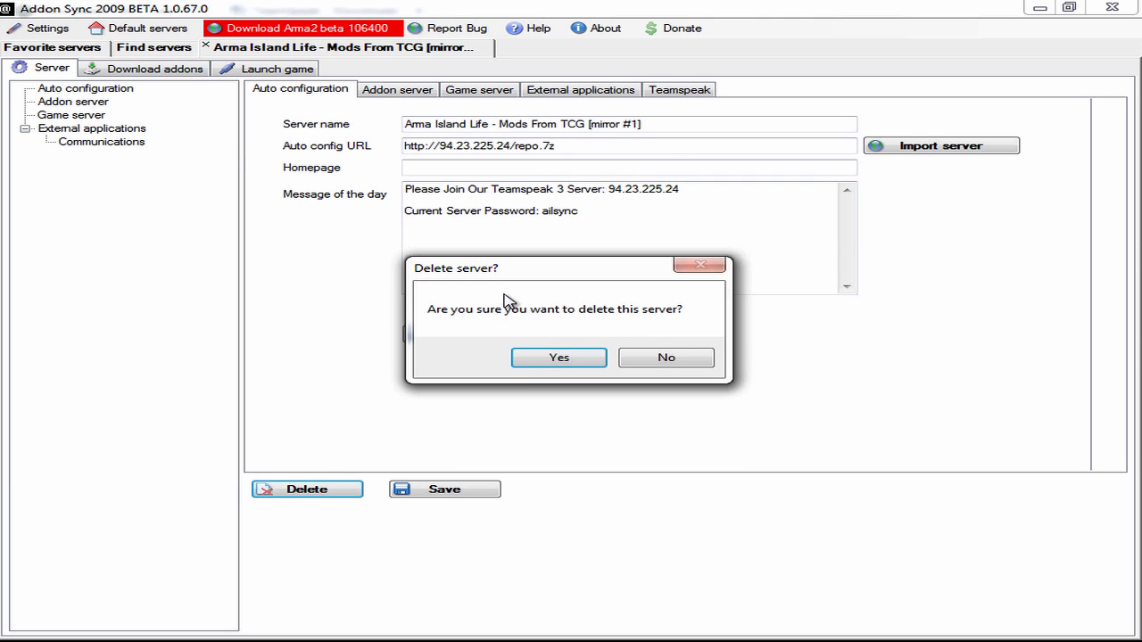
{"action": "left_click", "coordinate": [580, 360]}
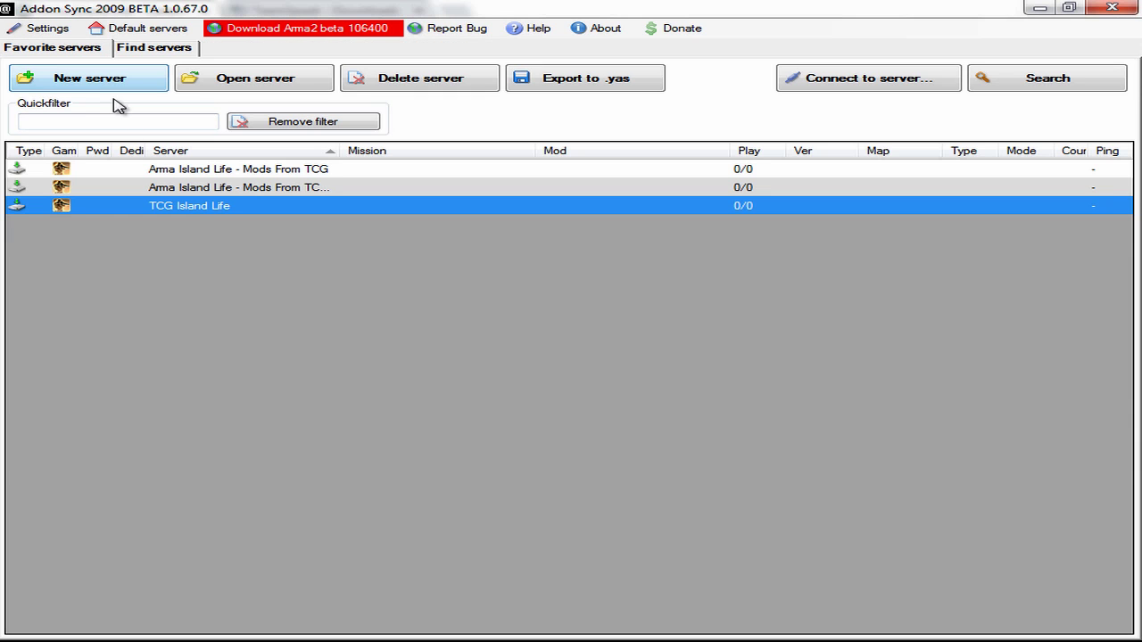
- Open the Arma Island Life mirror server from the favorite servers and check it for addons
{"action": "left_click", "coordinate": [230, 189]}
{"action": "double_click", "coordinate": [230, 189]}
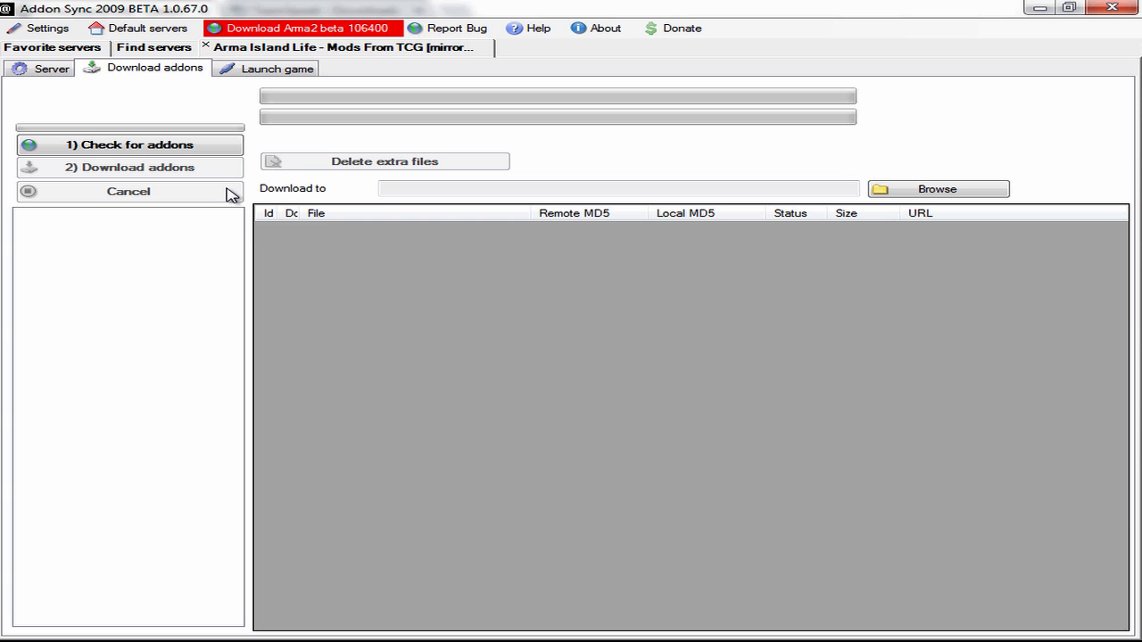
{"action": "left_click", "coordinate": [51, 72]}
{"action": "left_click", "coordinate": [102, 71]}
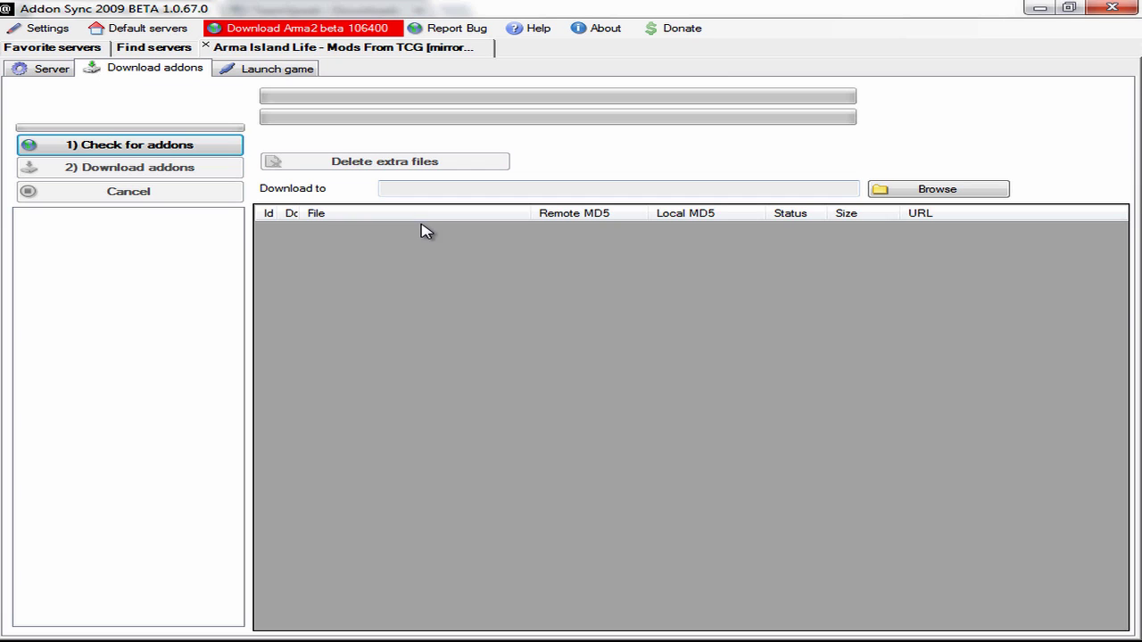
{"action": "left_click", "coordinate": [138, 142]}
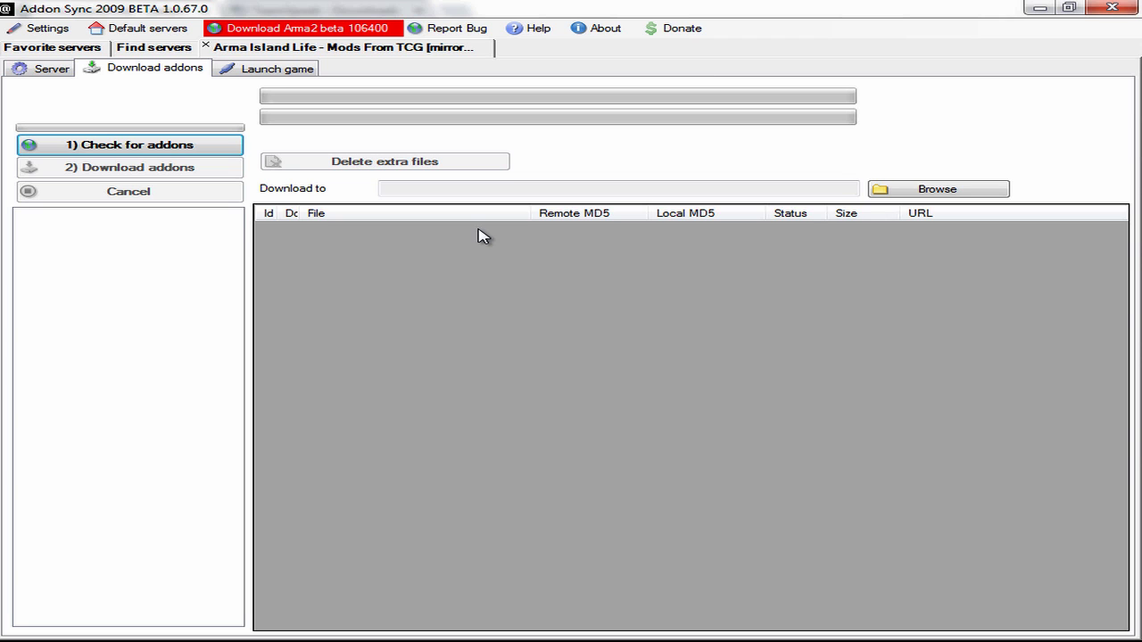
- View the mirror server's mod sets and game launch options, and close Addon Sync
{"action": "left_click", "coordinate": [234, 69]}
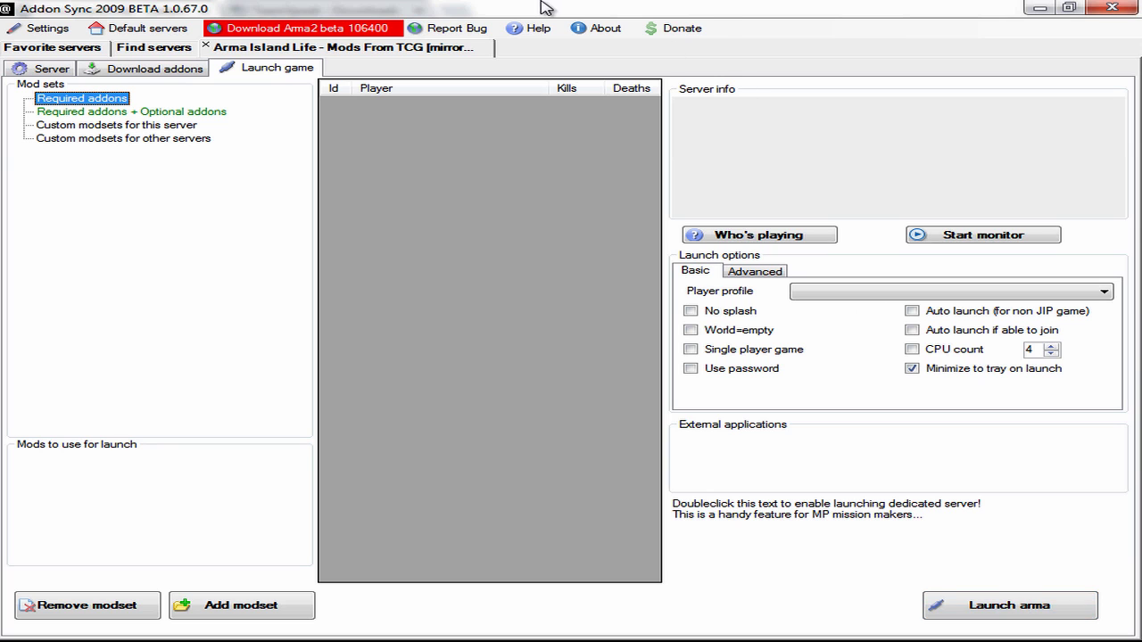
{"action": "left_click", "coordinate": [1122, 9]}
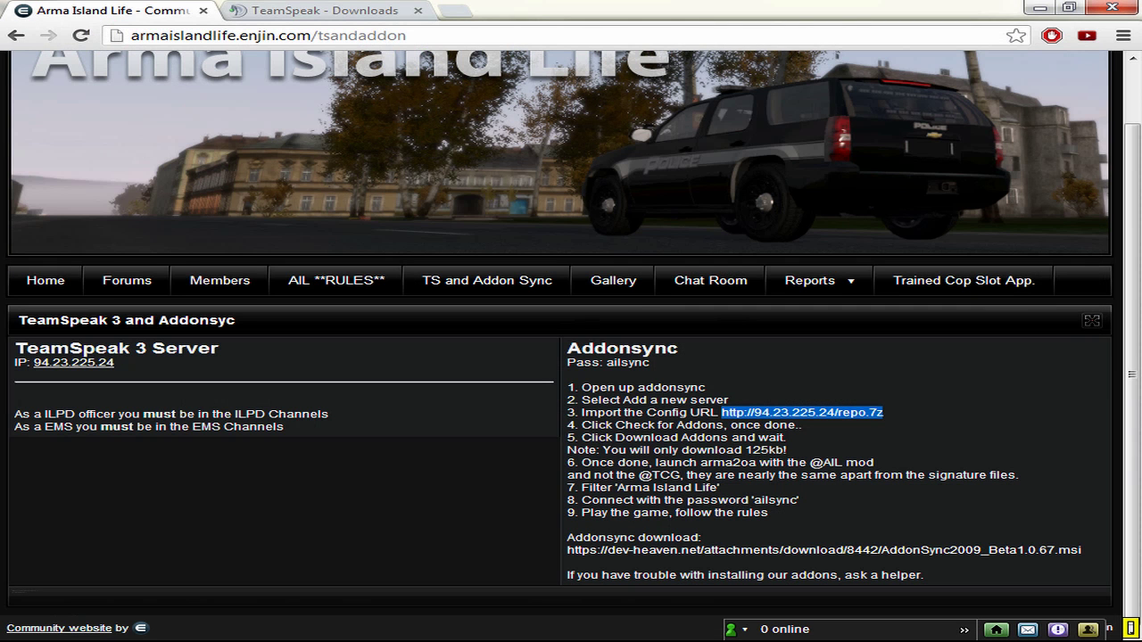
{"action": "left_click", "coordinate": [1133, 628]}
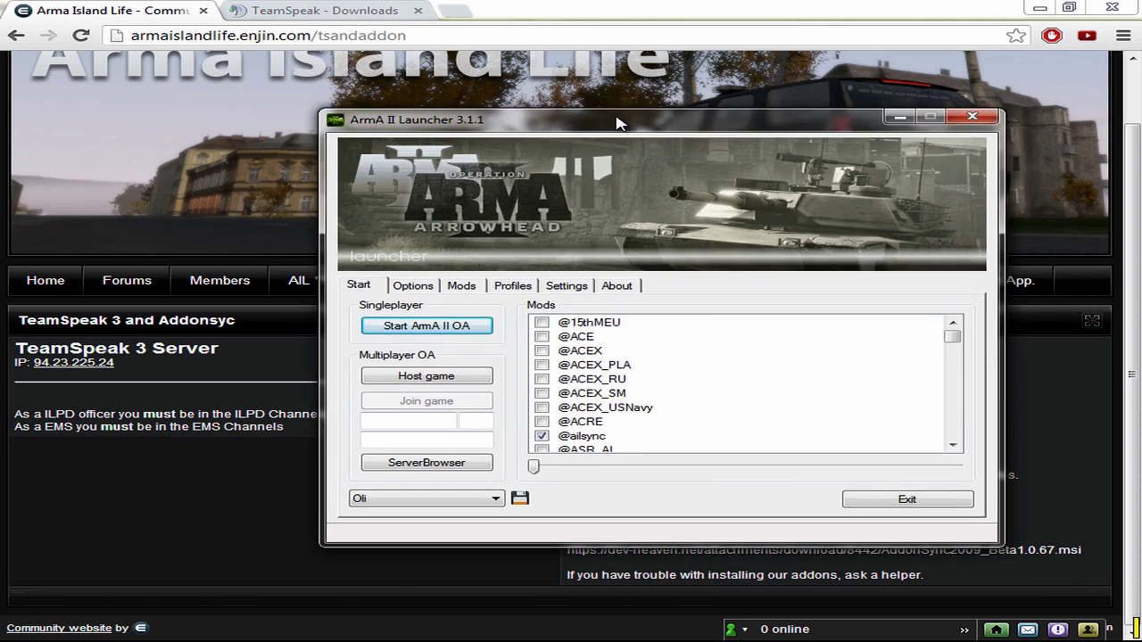
{"action": "left_click_drag", "start_coordinate": [686, 122], "coordinate": [546, 69]}
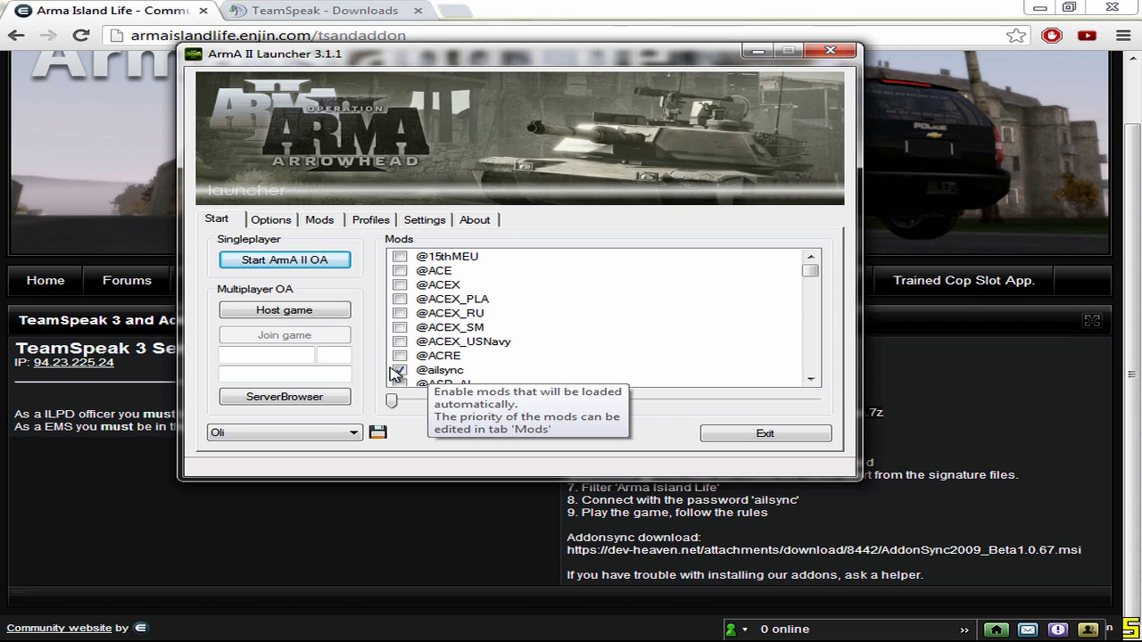
{"action": "left_click", "coordinate": [758, 52]}
{"action": "left_click", "coordinate": [968, 413]}
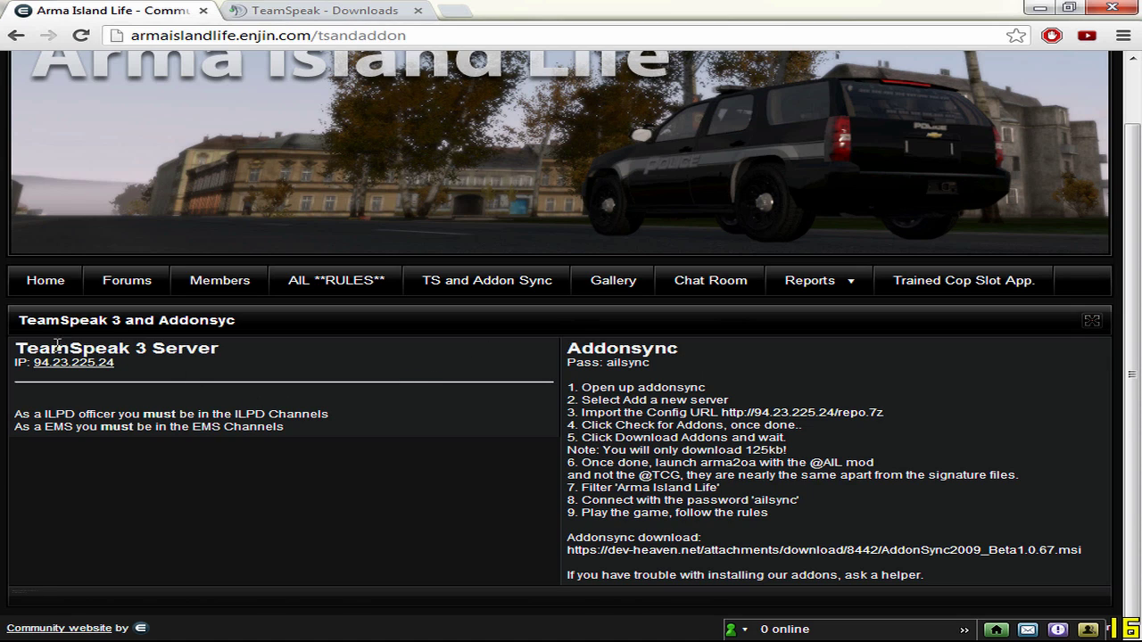
- Review the TeamSpeak 3 Server section of the website and show the TeamSpeak downloads page
{"action": "left_click_drag", "start_coordinate": [39, 348], "coordinate": [445, 348]}
{"action": "left_click", "coordinate": [450, 358]}
{"action": "left_click", "coordinate": [378, 9]}
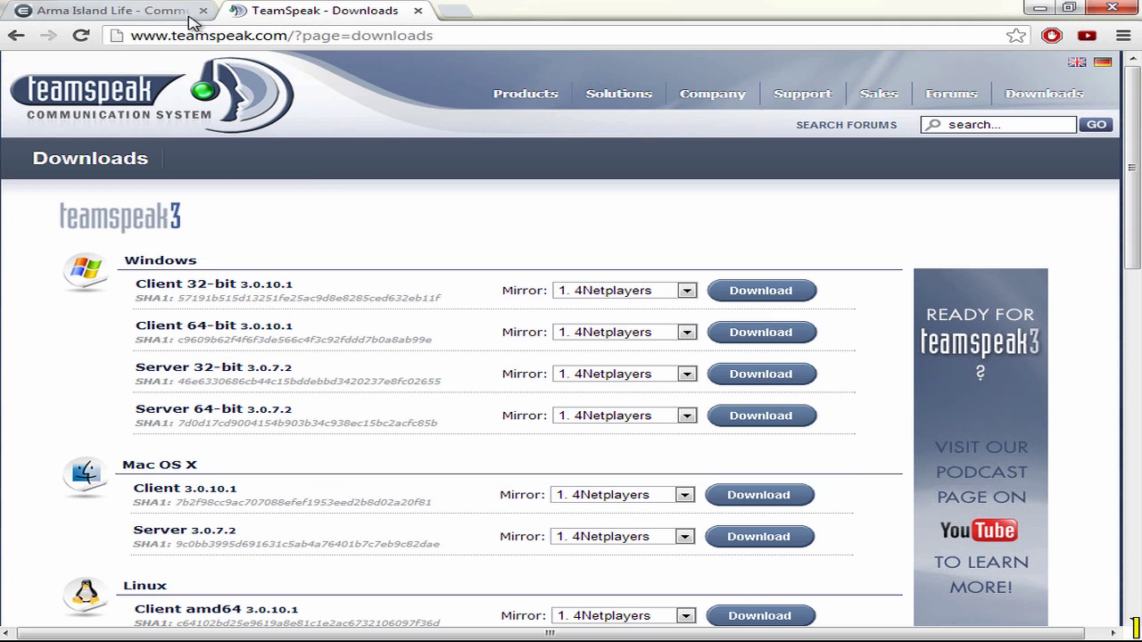
- Examine the Windows client entries on the TeamSpeak downloads page, marking the 32-bit and 64-bit versions
{"action": "left_click", "coordinate": [192, 36]}
{"action": "left_click", "coordinate": [330, 230]}
{"action": "left_click_drag", "start_coordinate": [349, 34], "coordinate": [298, 34]}
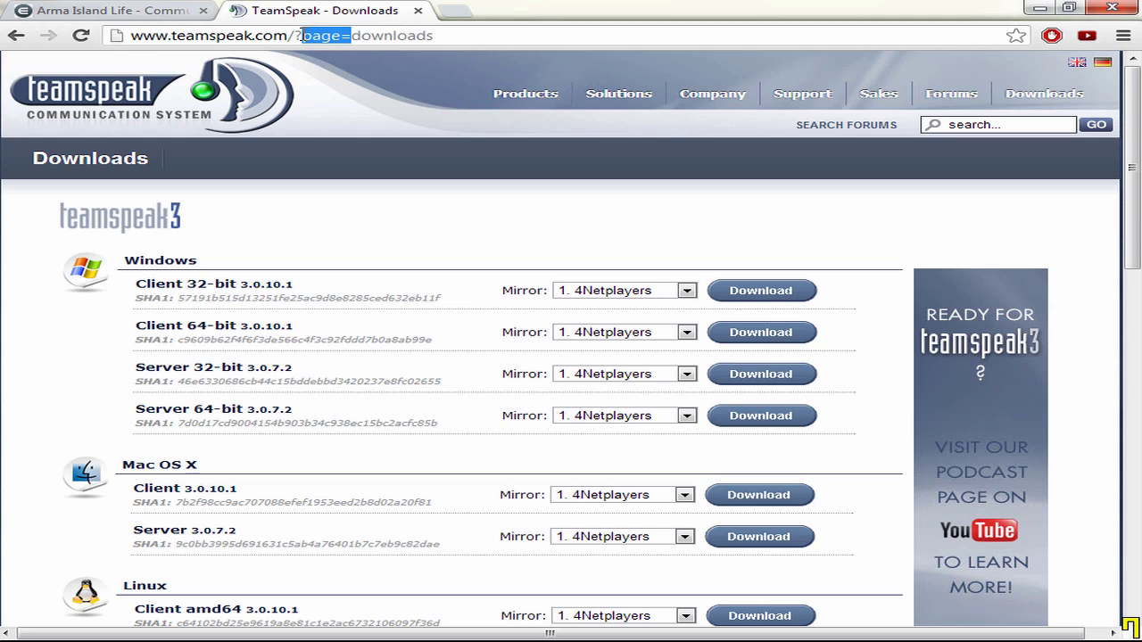
{"action": "left_click", "coordinate": [458, 34]}
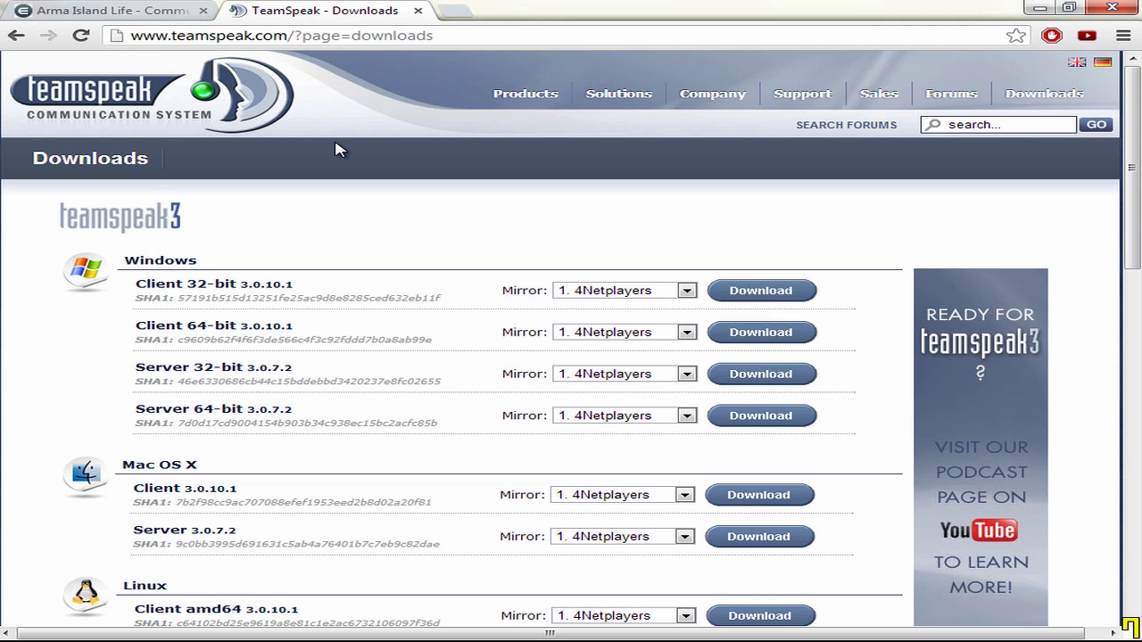
{"action": "scroll", "coordinate": [331, 324], "scroll_direction": "down", "scroll_amount": 5}
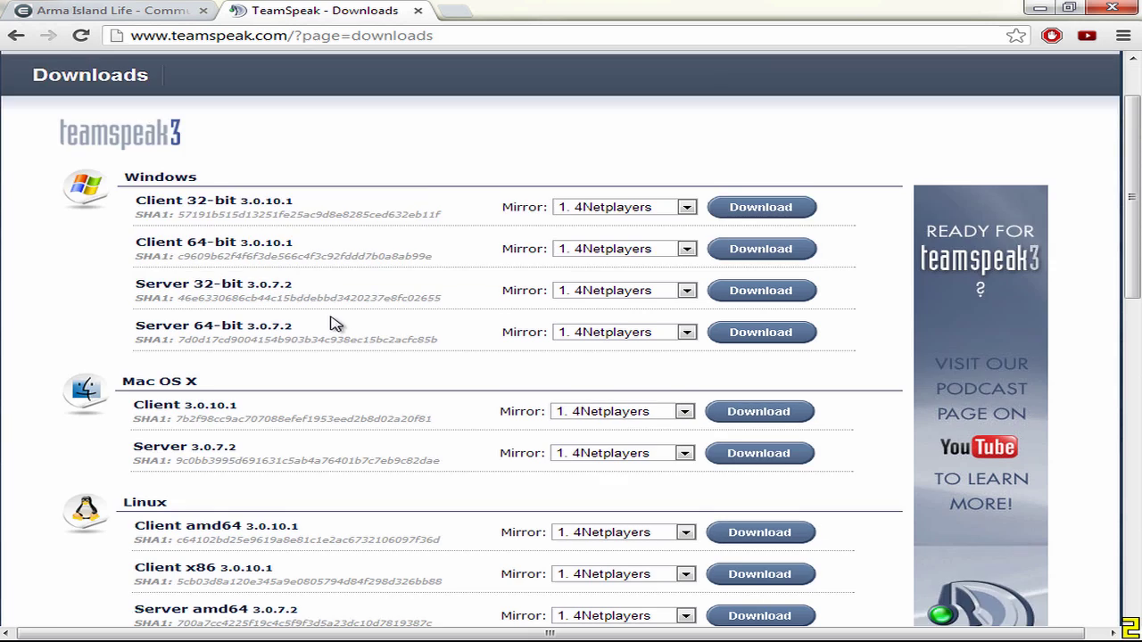
{"action": "scroll", "coordinate": [343, 307], "scroll_direction": "up", "scroll_amount": 5}
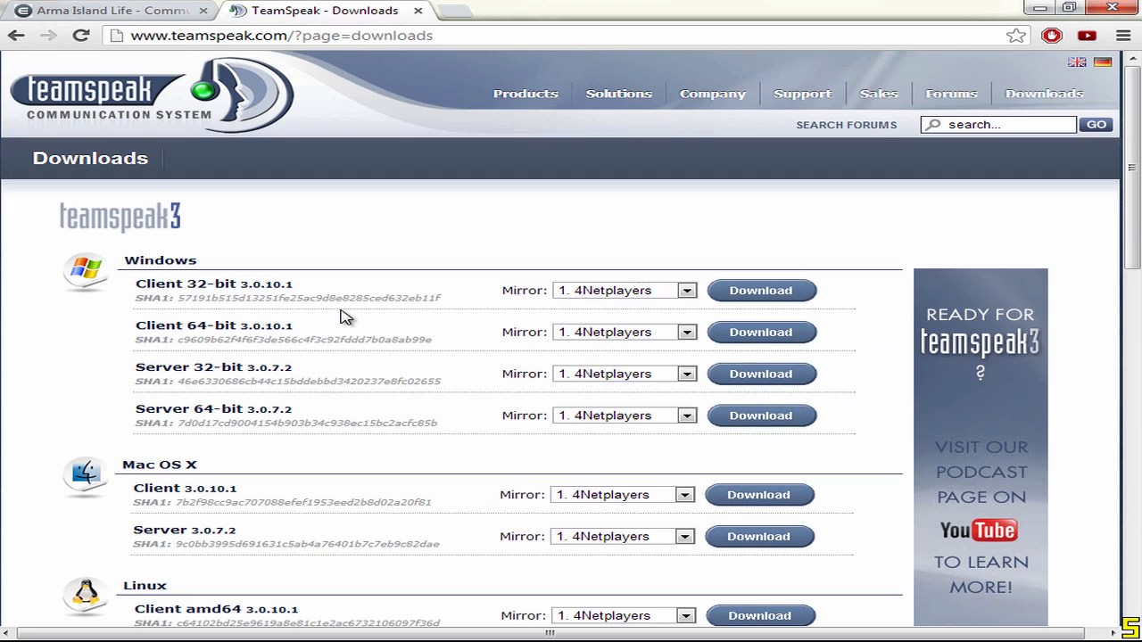
{"action": "left_click_drag", "start_coordinate": [157, 282], "coordinate": [358, 291]}
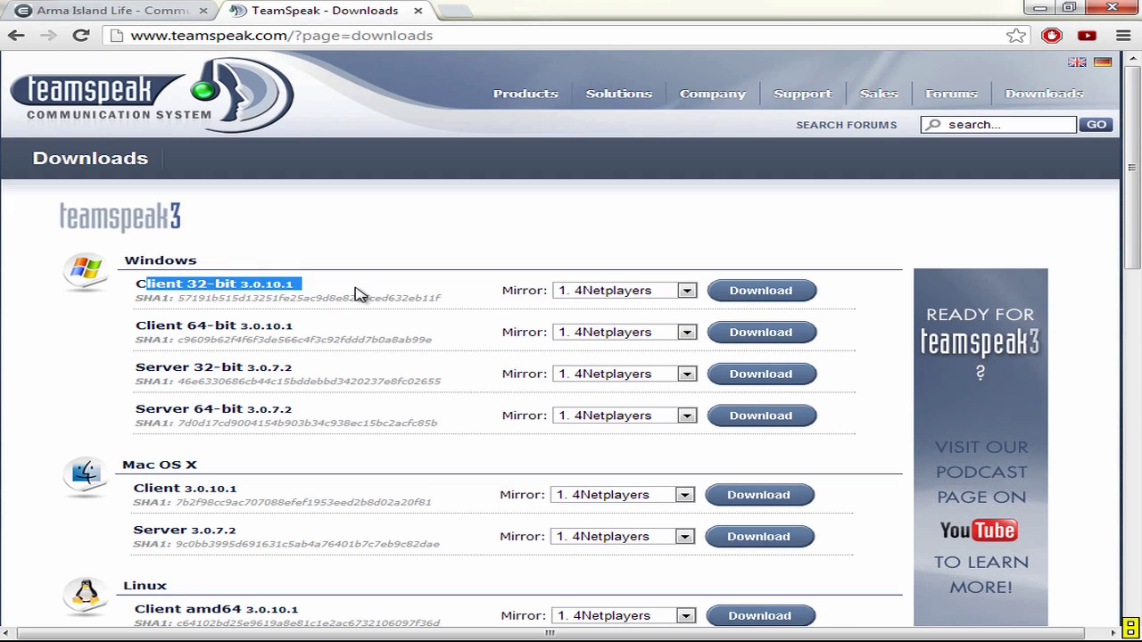
{"action": "left_click", "coordinate": [199, 321]}
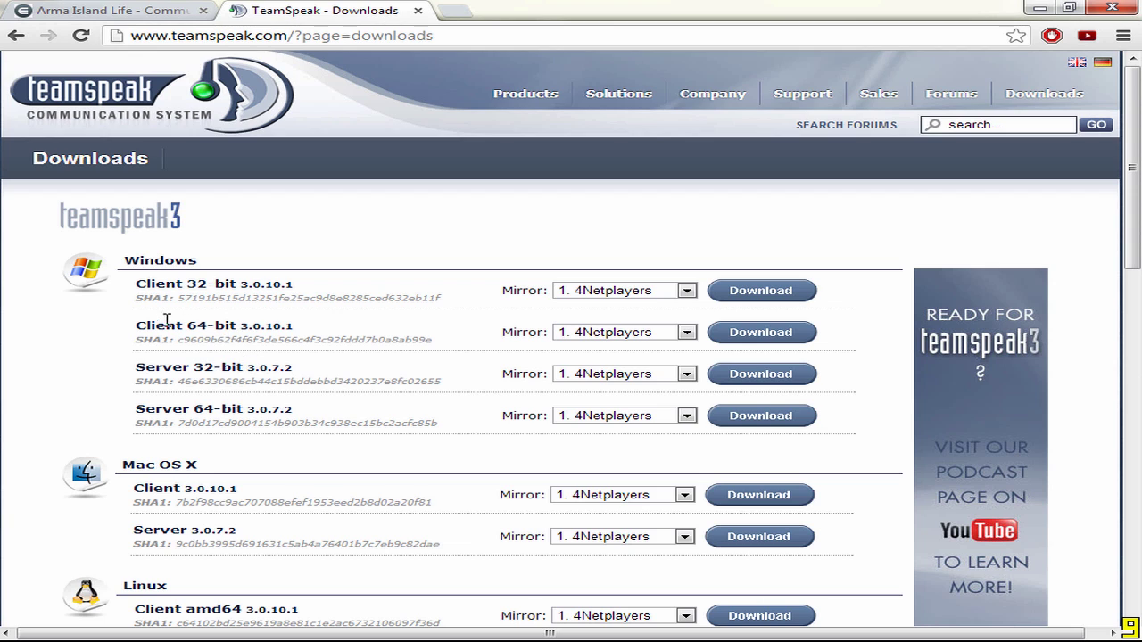
{"action": "left_click_drag", "start_coordinate": [158, 324], "coordinate": [234, 330]}
{"action": "left_click", "coordinate": [343, 330]}
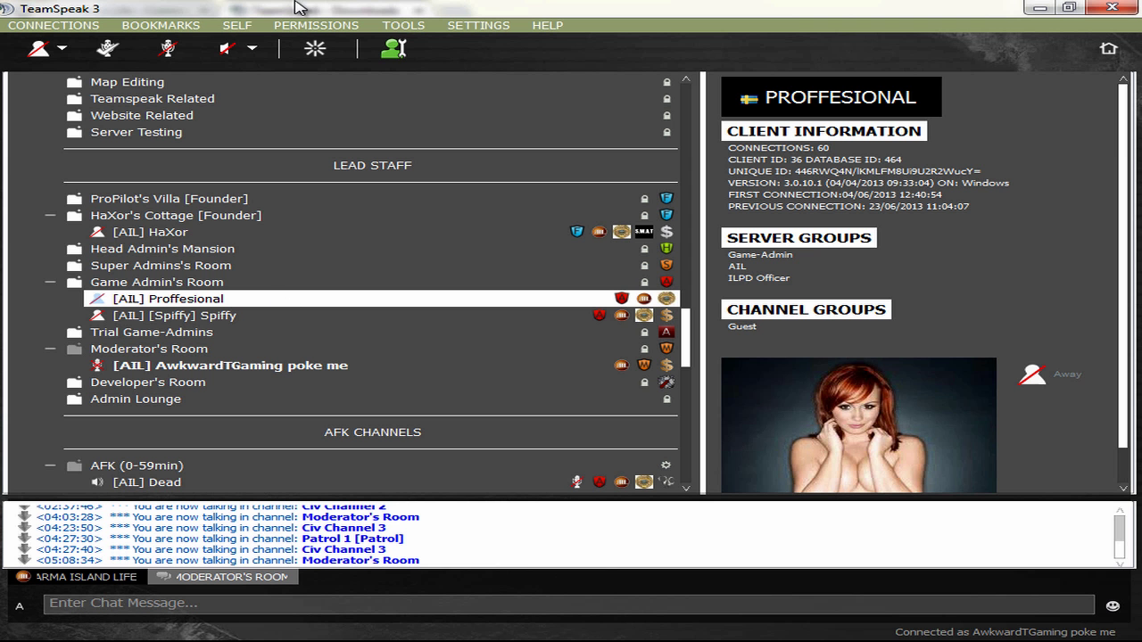
- Switch to TeamSpeak 3, disconnect from the current server and open the settings for a new connection
{"action": "left_click", "coordinate": [52, 25]}
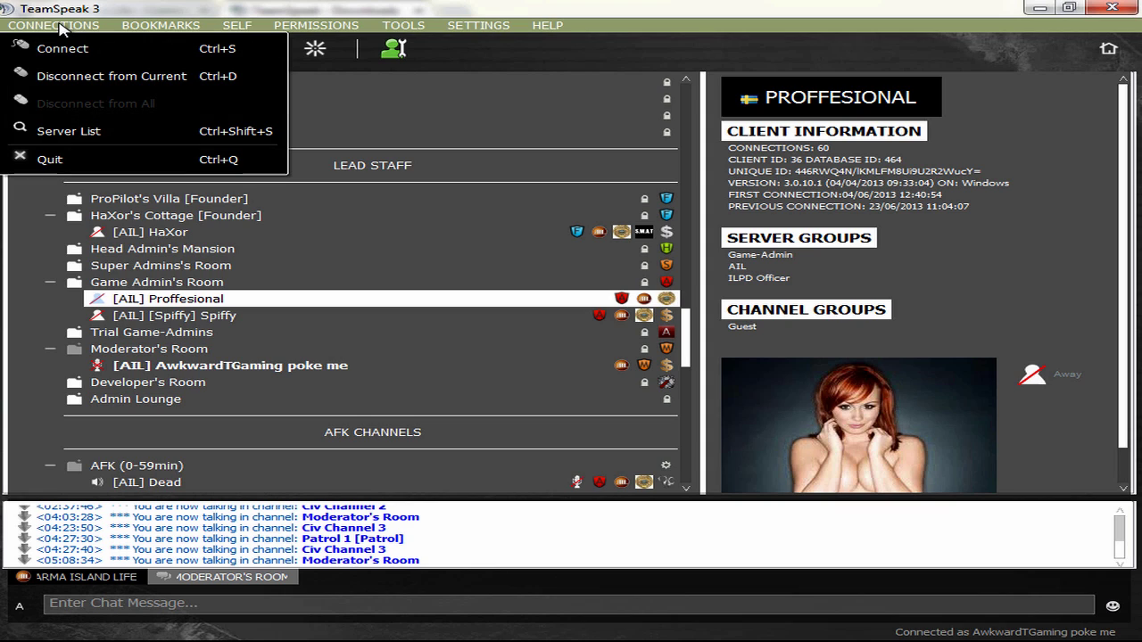
{"action": "left_click", "coordinate": [74, 78]}
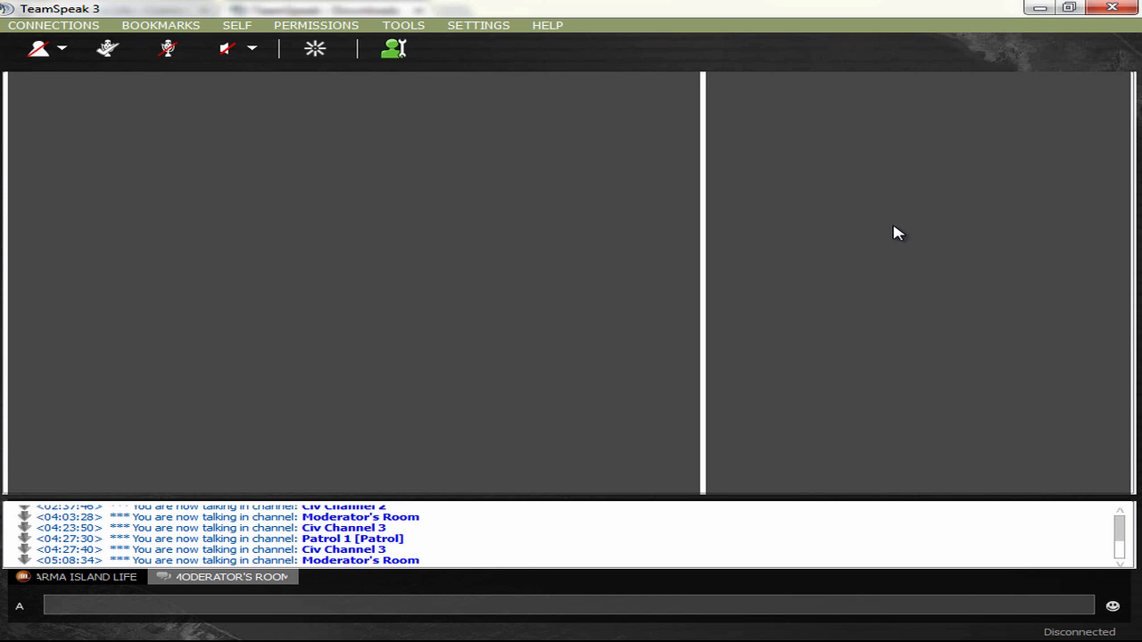
{"action": "left_click", "coordinate": [45, 26]}
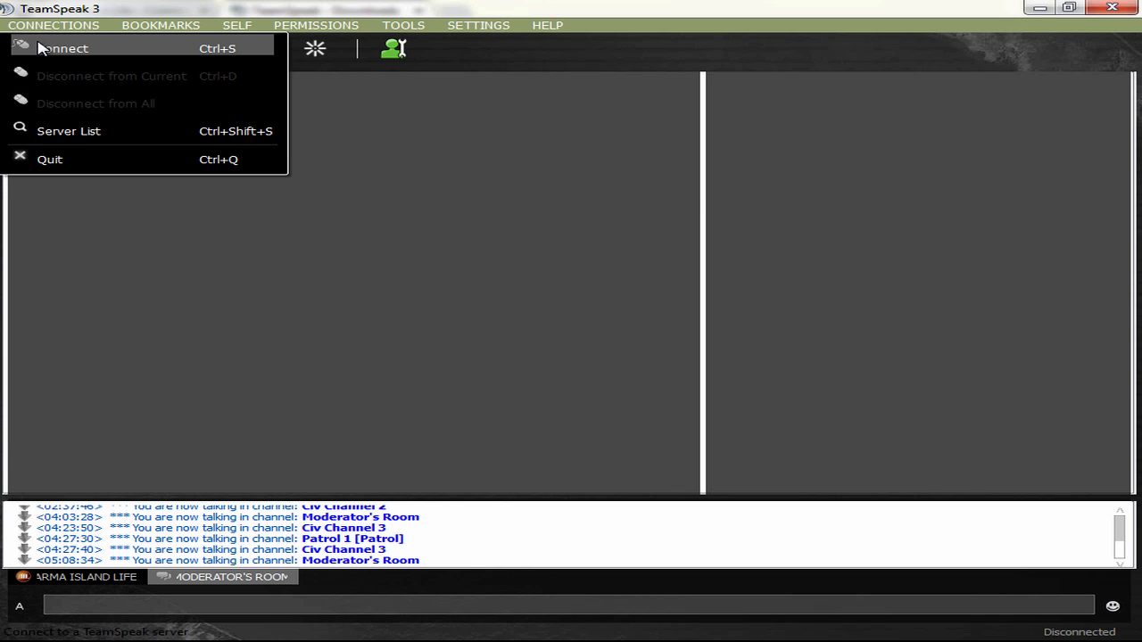
{"action": "left_click", "coordinate": [40, 48]}
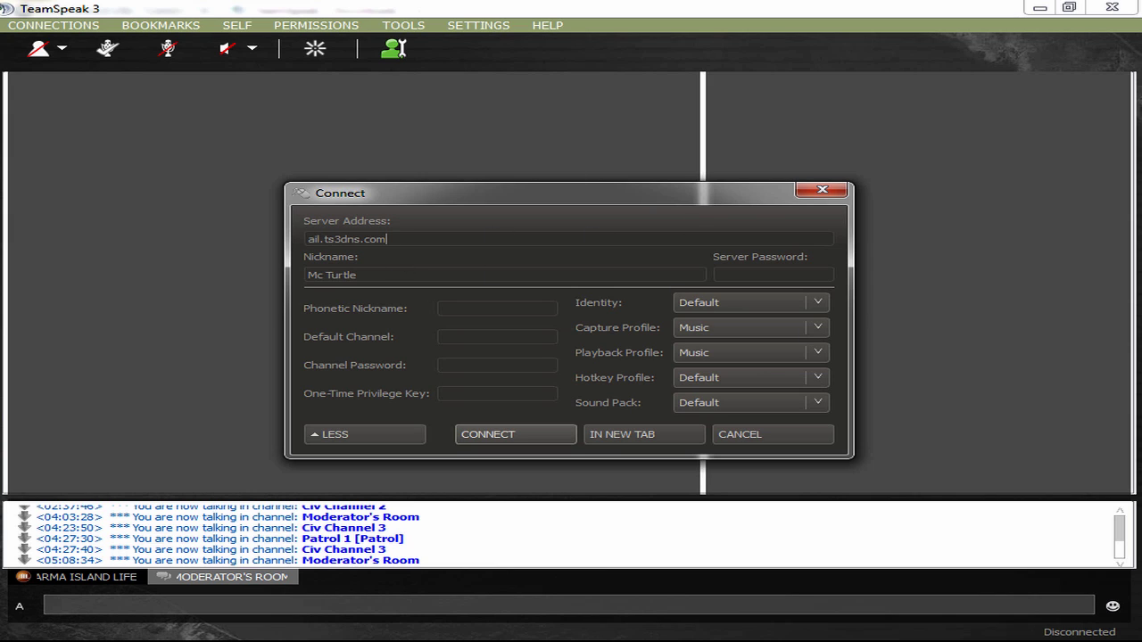
- Replace the nickname for the ail.ts3dns.com connection with the player's own gaming nickname
{"action": "left_click_drag", "start_coordinate": [375, 273], "coordinate": [140, 275]}
{"action": "type", "text": "Awkwar"}
{"action": "type", "text": "dTGAmi"}
{"action": "key", "text": "BackSpace"}
{"action": "key", "text": "BackSpace"}
{"action": "key", "text": "BackSpace"}
{"action": "key", "text": "BackSpace"}
{"action": "key", "text": "BackSpace"}
{"action": "key", "text": "BackSpace"}
{"action": "key", "text": "BackSpace"}
{"action": "key", "text": "BackSpace"}
{"action": "key", "text": "BackSpace"}
{"action": "key", "text": "BackSpace"}
- Set the capture and playback profiles to Default and connect to ail.ts3dns.com, dismissing the host message
{"action": "left_click", "coordinate": [735, 327]}
{"action": "left_click", "coordinate": [737, 354]}
{"action": "left_click", "coordinate": [733, 352]}
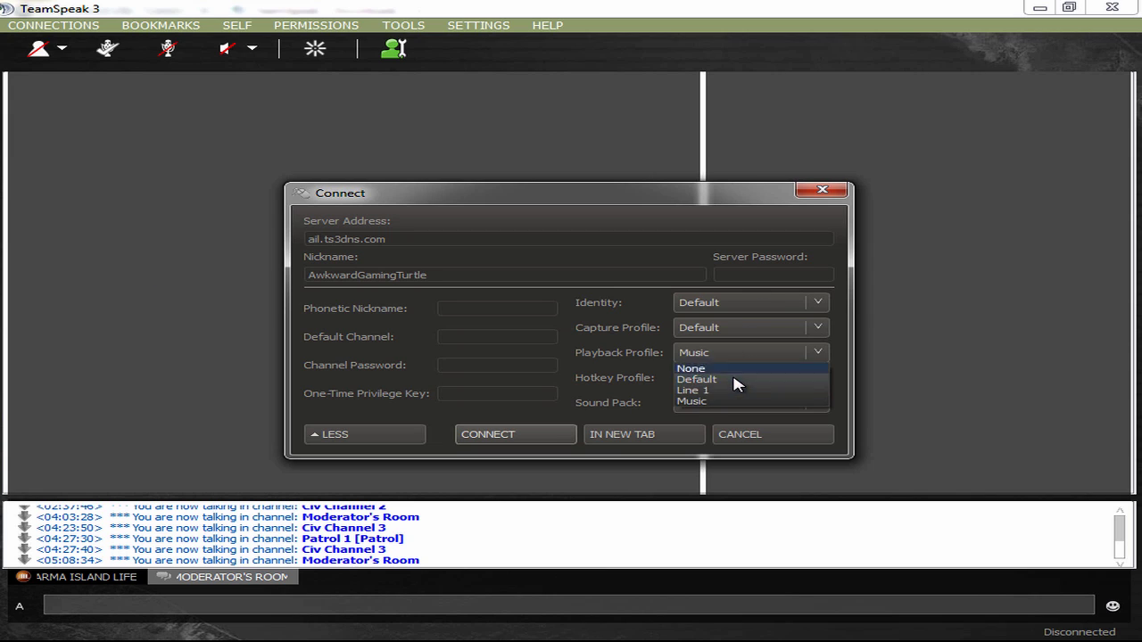
{"action": "left_click", "coordinate": [737, 377]}
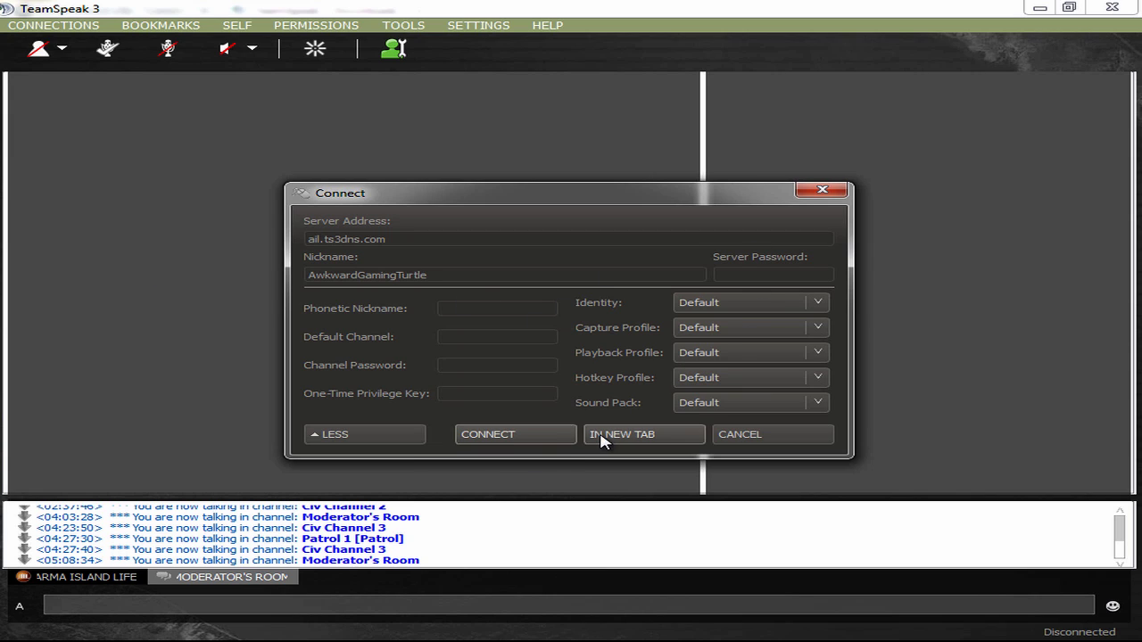
{"action": "left_click", "coordinate": [526, 443]}
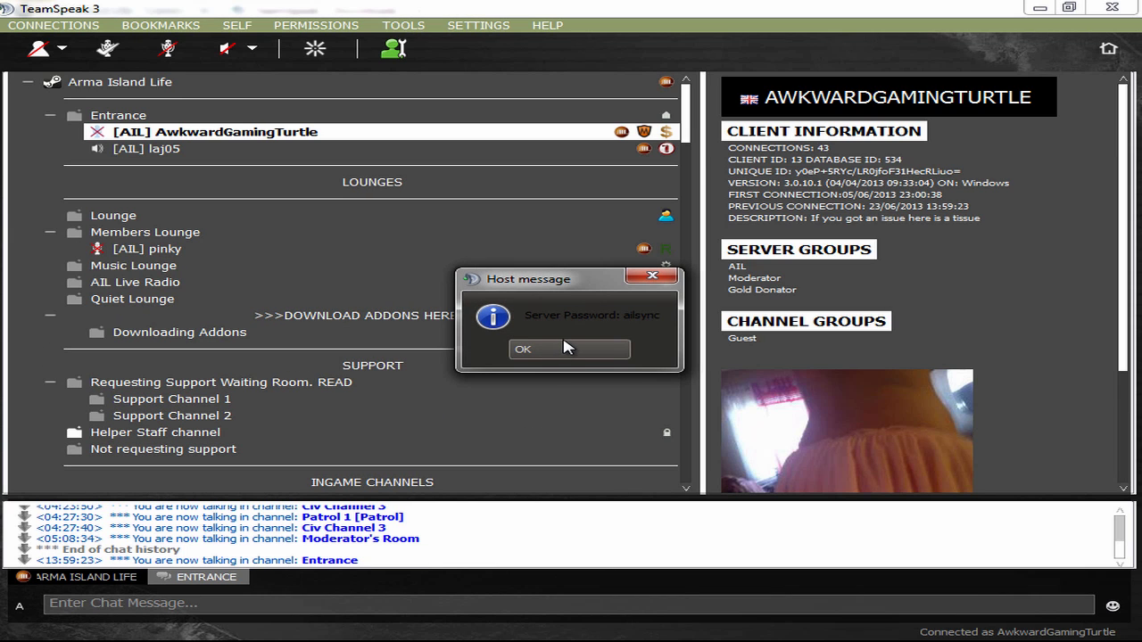
{"action": "left_click", "coordinate": [571, 349]}
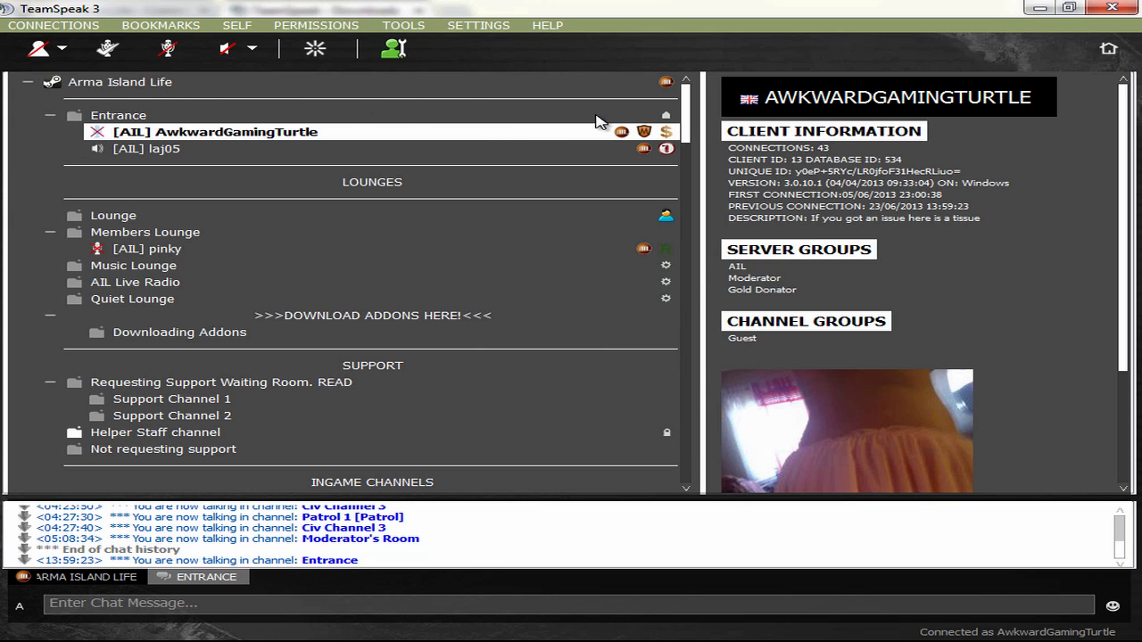
- Examine Civ Channel 1 and the gang, police, training, EMS and admin channels in the server's channel tree
{"action": "scroll", "coordinate": [297, 385], "scroll_direction": "down", "scroll_amount": 4}
{"action": "right_click", "coordinate": [297, 384]}
{"action": "left_click", "coordinate": [188, 332]}
{"action": "scroll", "coordinate": [235, 324], "scroll_direction": "down", "scroll_amount": 5}
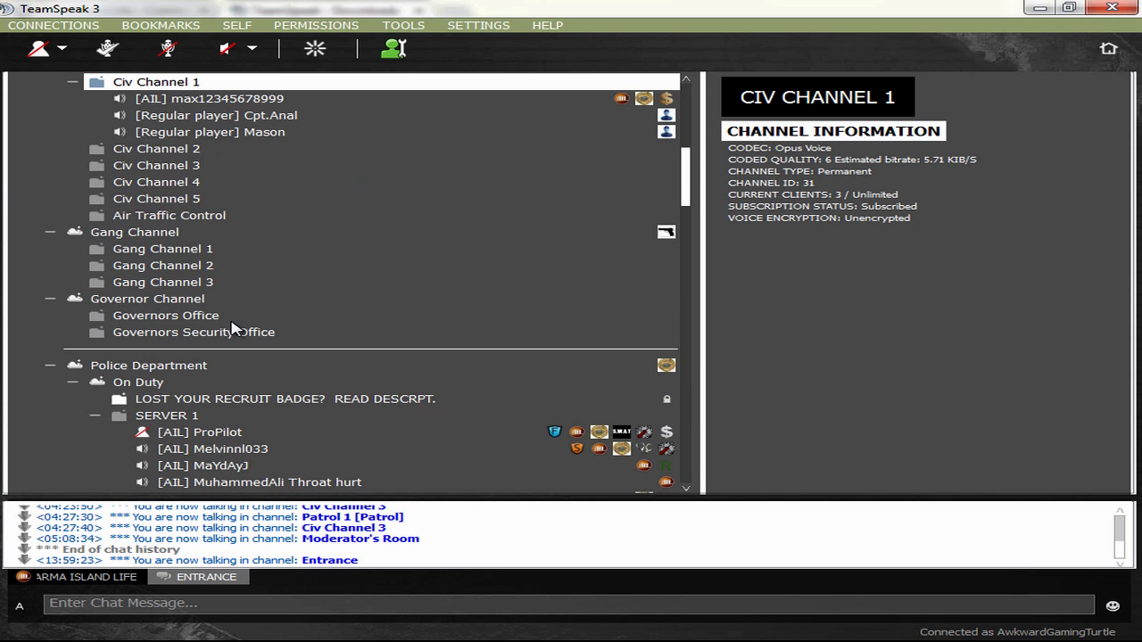
{"action": "scroll", "coordinate": [308, 331], "scroll_direction": "down", "scroll_amount": 5}
{"action": "scroll", "coordinate": [326, 318], "scroll_direction": "down", "scroll_amount": 6}
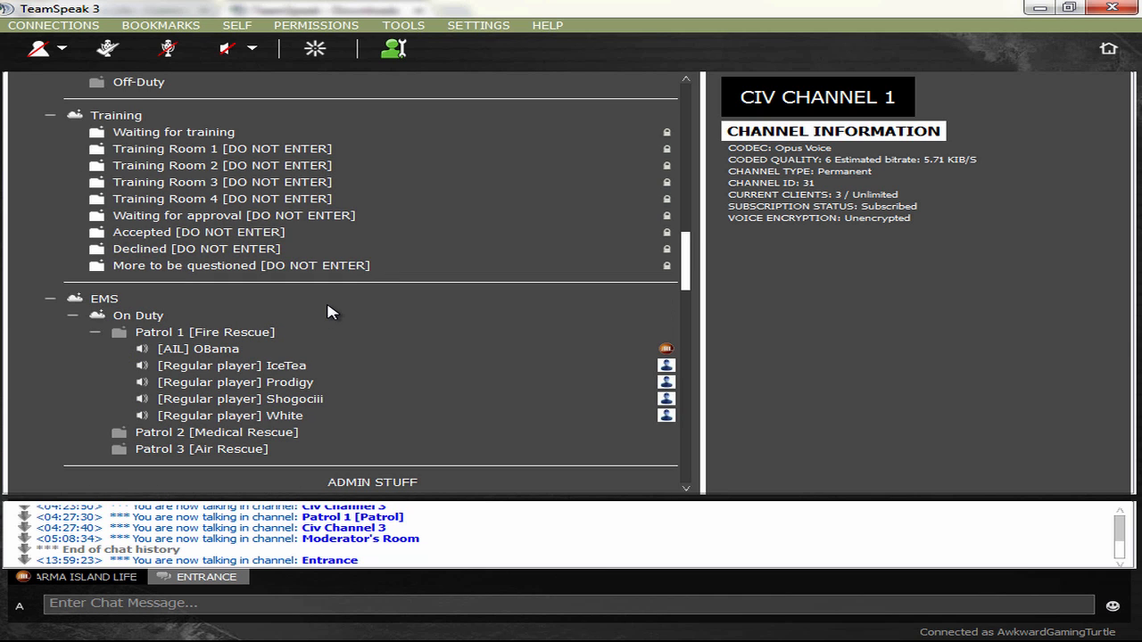
{"action": "scroll", "coordinate": [327, 311], "scroll_direction": "down", "scroll_amount": 5}
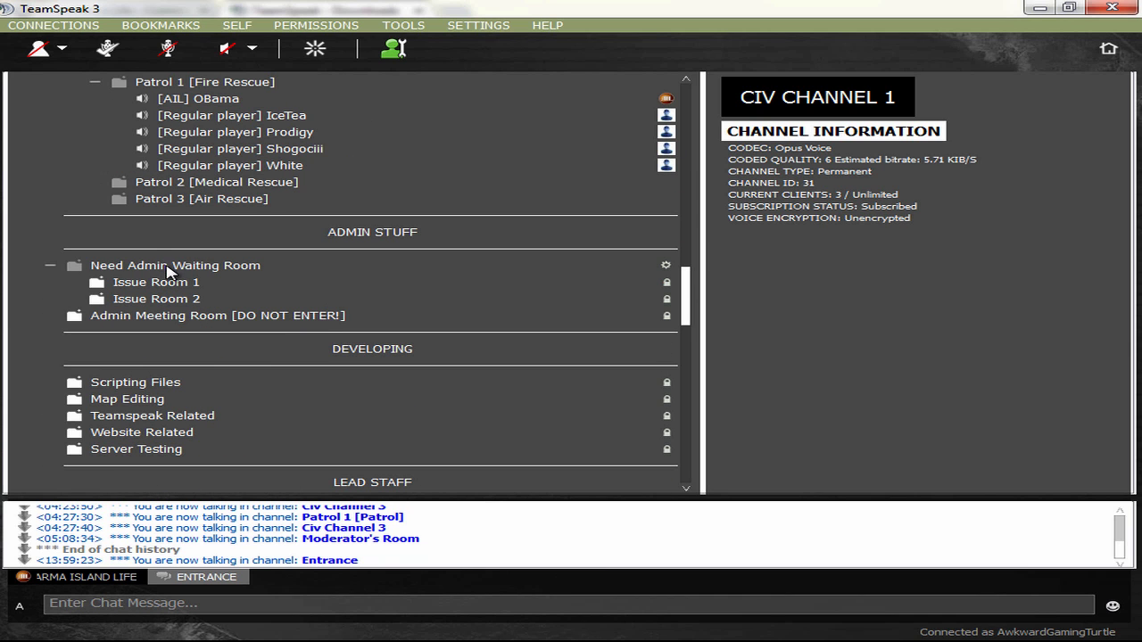
- View the channel description of the Requesting Support Waiting Room in the Support section
{"action": "scroll", "coordinate": [179, 338], "scroll_direction": "up", "scroll_amount": 5}
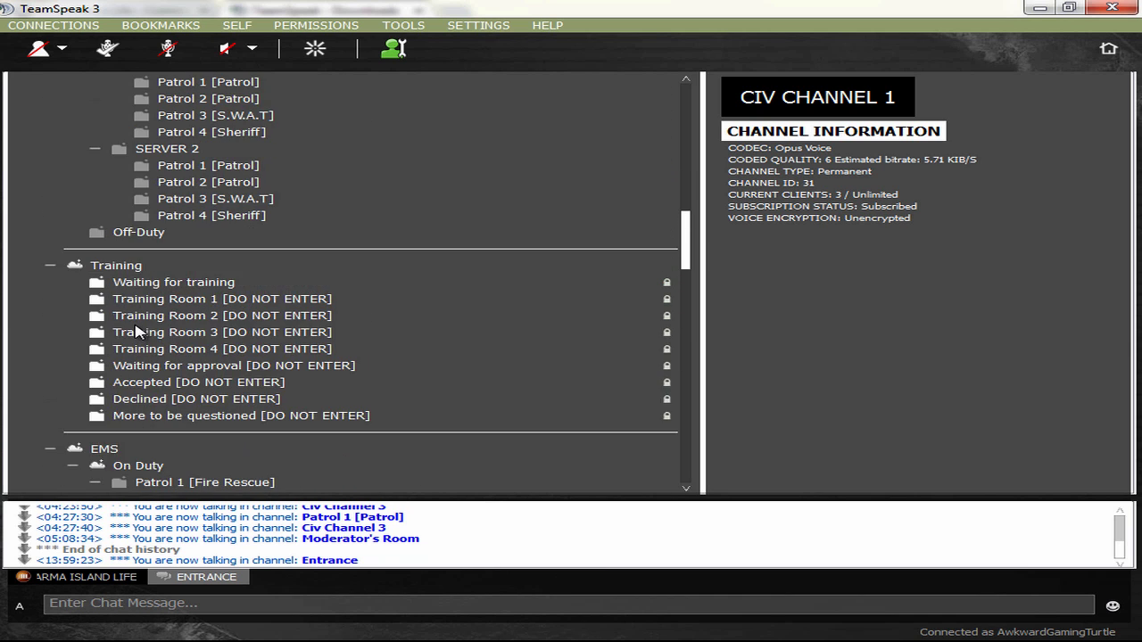
{"action": "scroll", "coordinate": [137, 332], "scroll_direction": "up", "scroll_amount": 8}
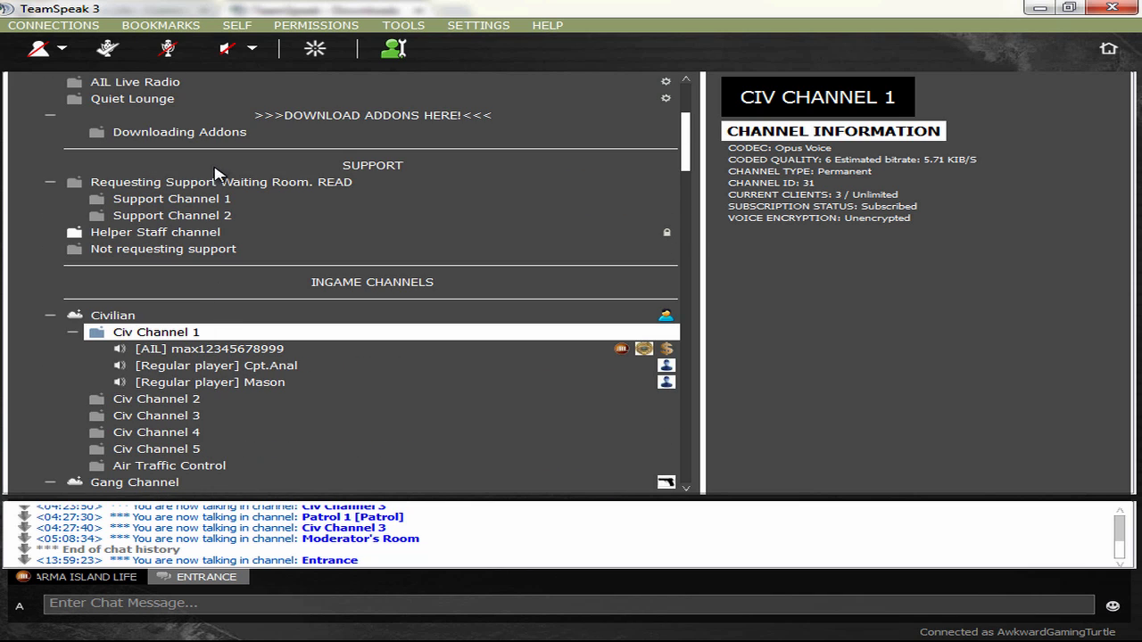
{"action": "left_click", "coordinate": [216, 181]}
{"action": "scroll", "coordinate": [356, 258], "scroll_direction": "up", "scroll_amount": 4}
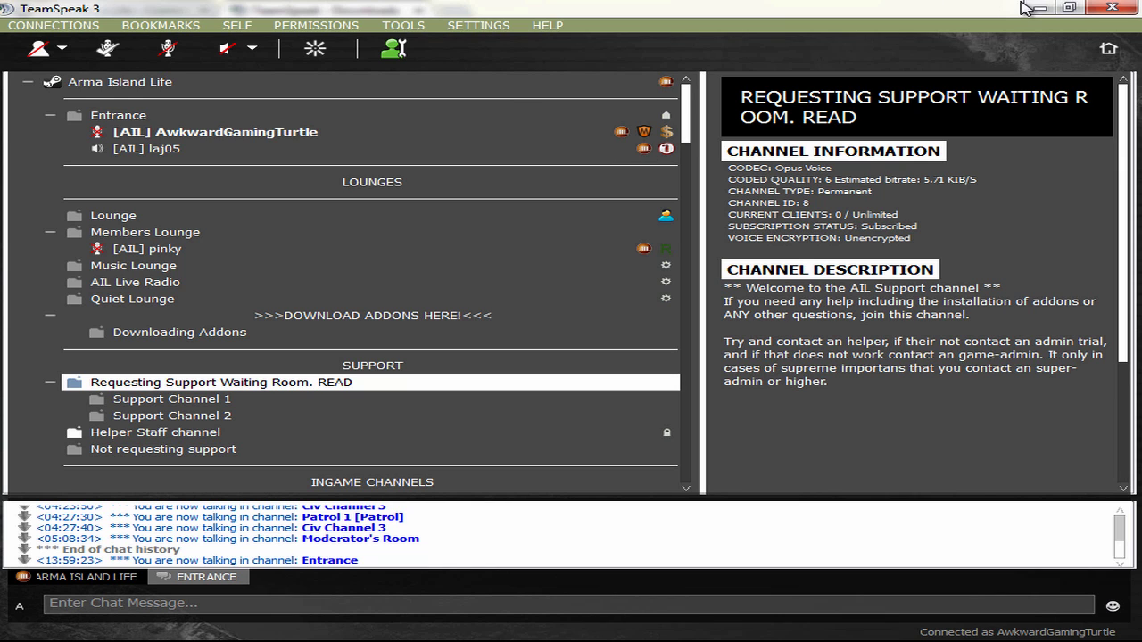
- Join the Moderator's Room channel in the Lead Staff section
{"action": "scroll", "coordinate": [489, 382], "scroll_direction": "down", "scroll_amount": 15}
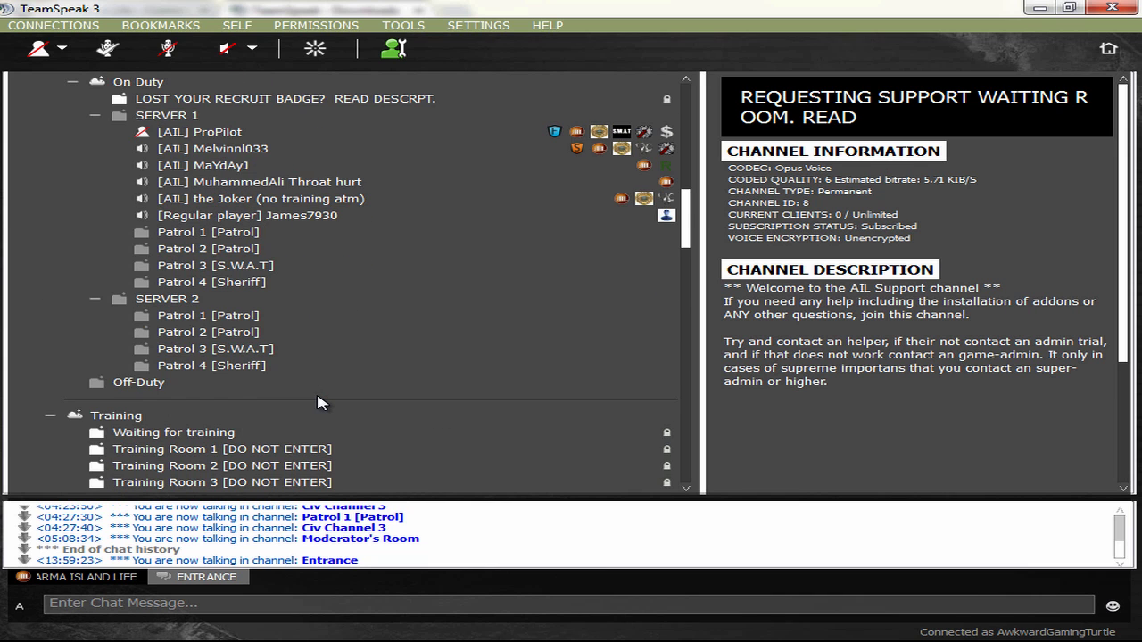
{"action": "scroll", "coordinate": [326, 403], "scroll_direction": "down", "scroll_amount": 12}
{"action": "scroll", "coordinate": [323, 402], "scroll_direction": "down", "scroll_amount": 5}
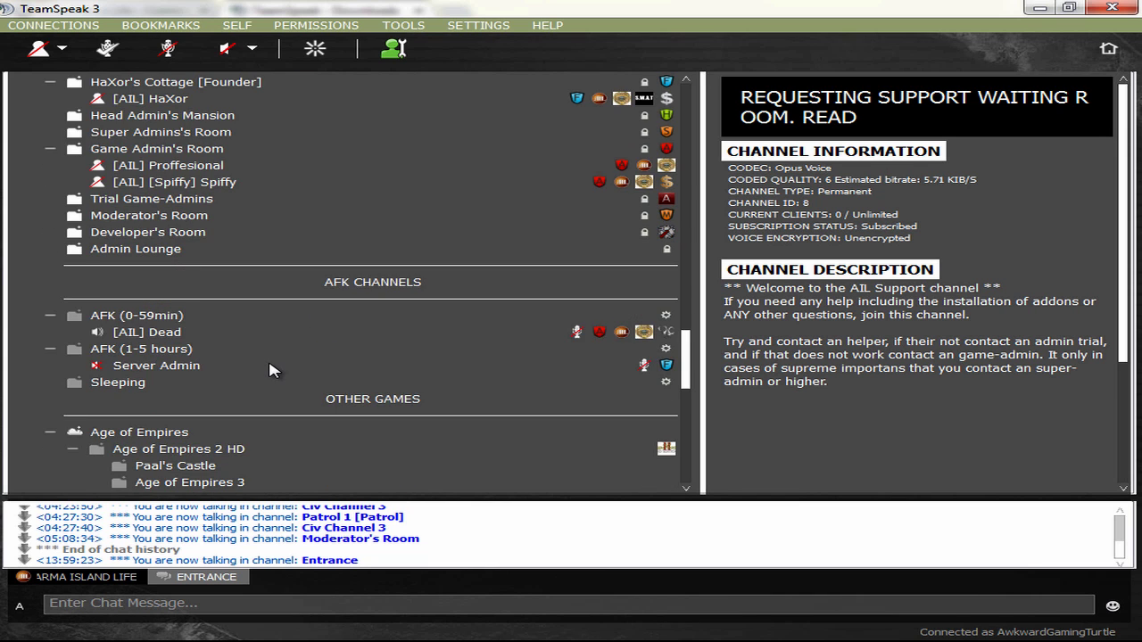
{"action": "scroll", "coordinate": [272, 368], "scroll_direction": "up", "scroll_amount": 2}
{"action": "double_click", "coordinate": [158, 318]}
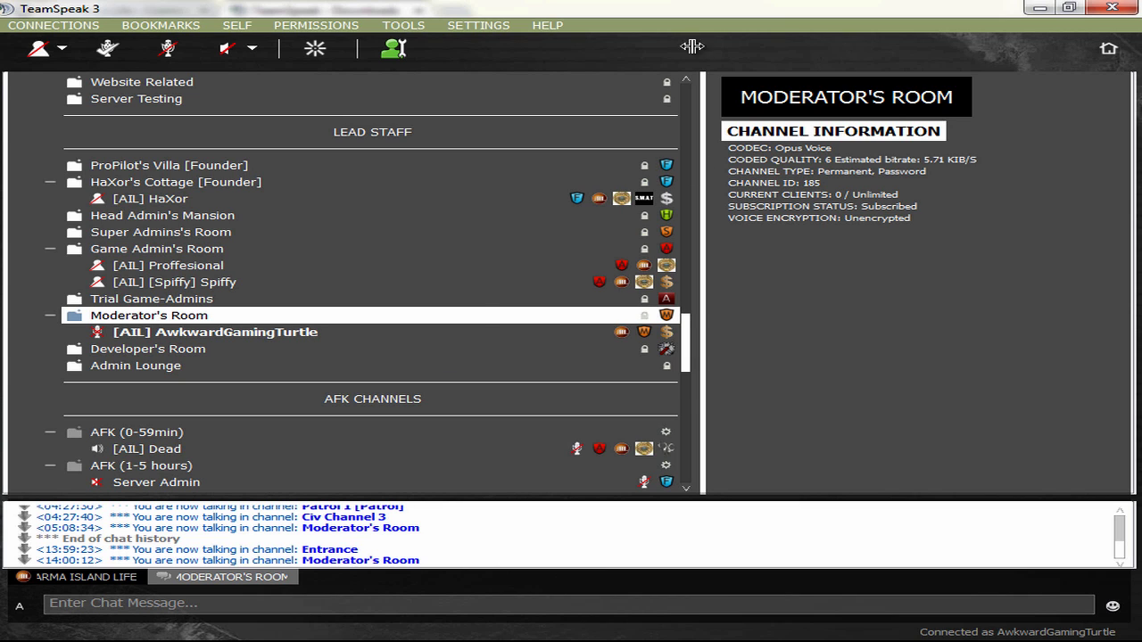
- View the client information of the Game Admin's Room members, and switch back to the Arma Island Life website's TeamSpeak 3 and Addonsync page
{"action": "left_click", "coordinate": [198, 268]}
{"action": "left_click", "coordinate": [217, 284]}
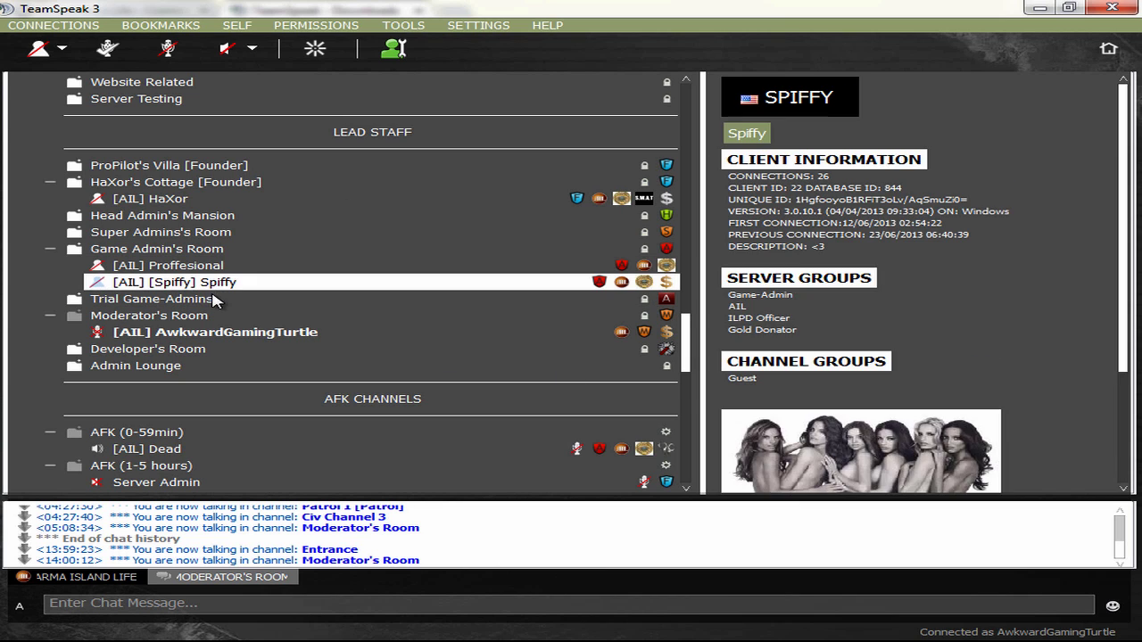
{"action": "left_click", "coordinate": [250, 348]}
{"action": "left_click", "coordinate": [1039, 8]}
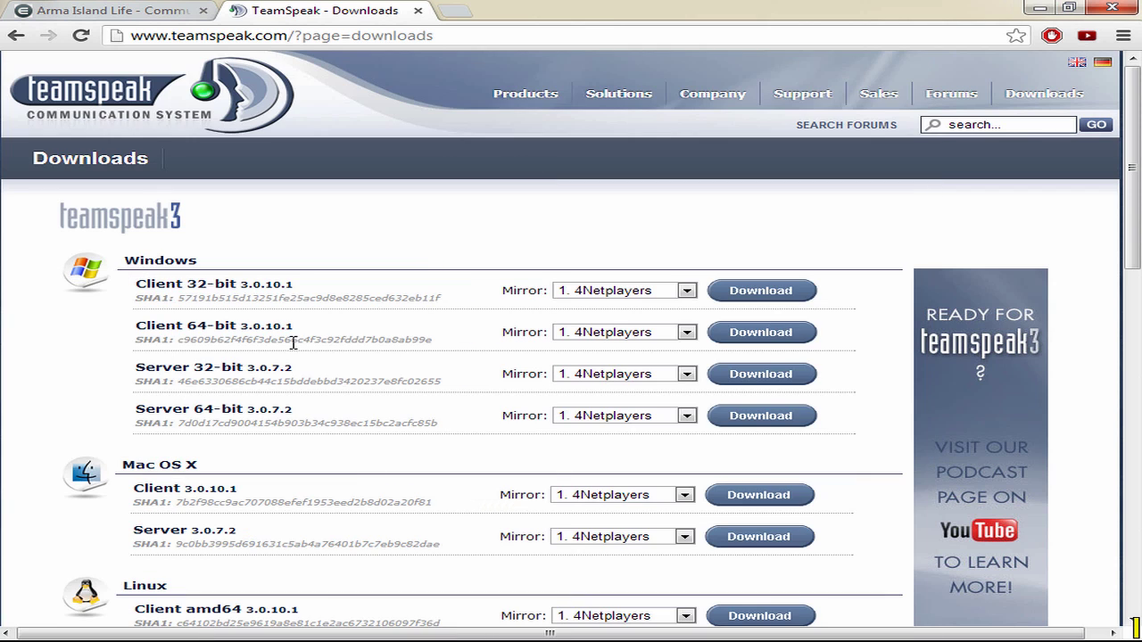
{"action": "left_click", "coordinate": [127, 9]}
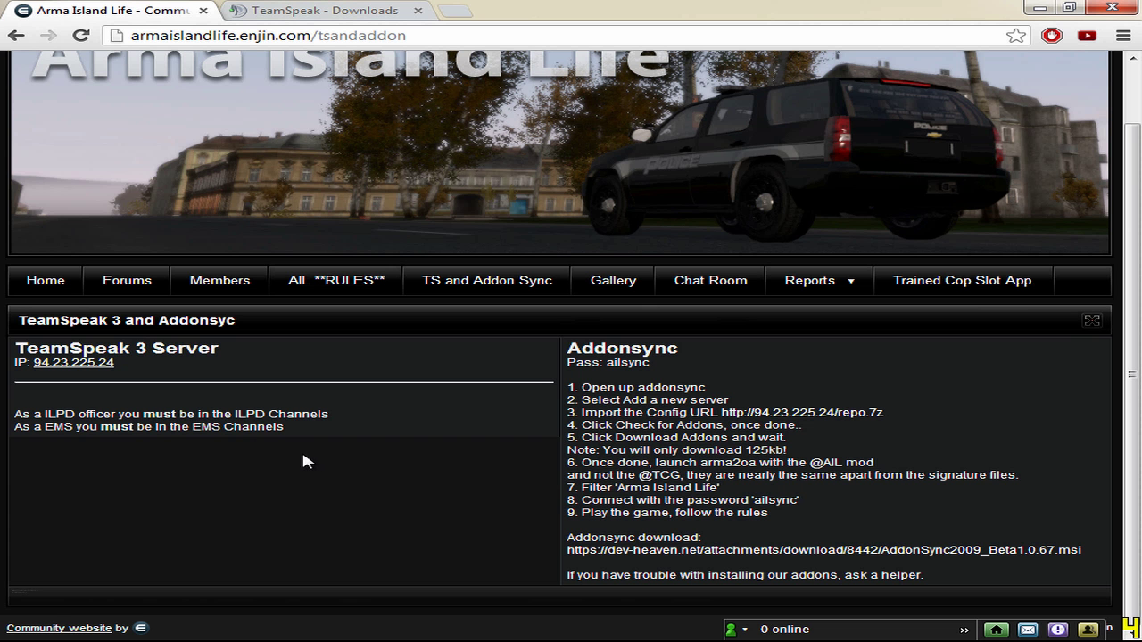